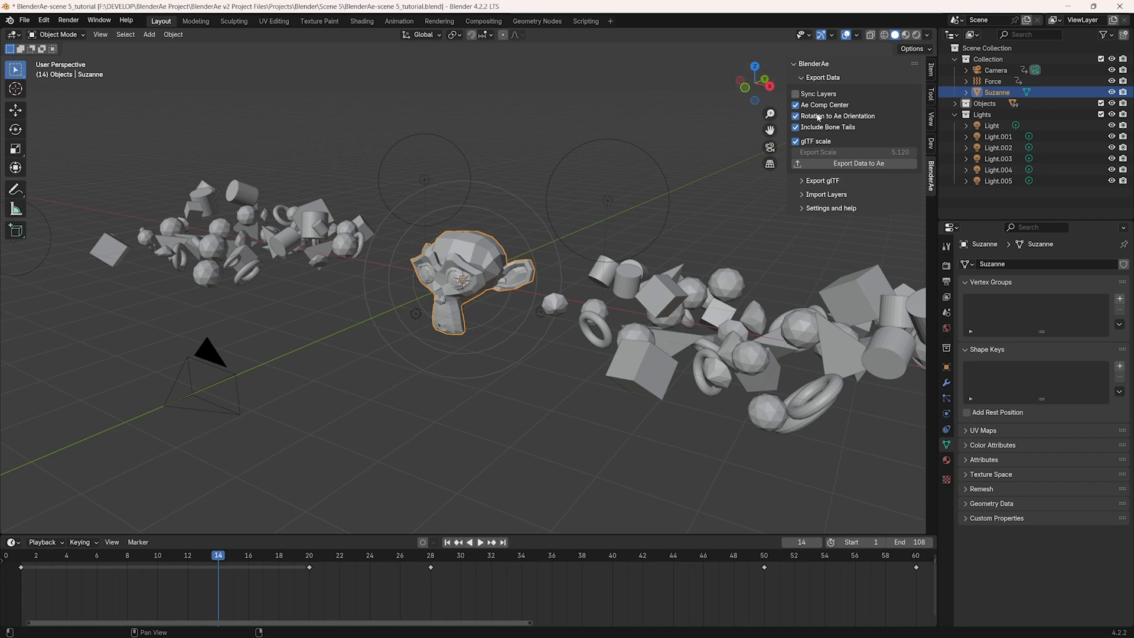
key("n")
key("n")
middle_click_drag(360, 337, 447, 335)
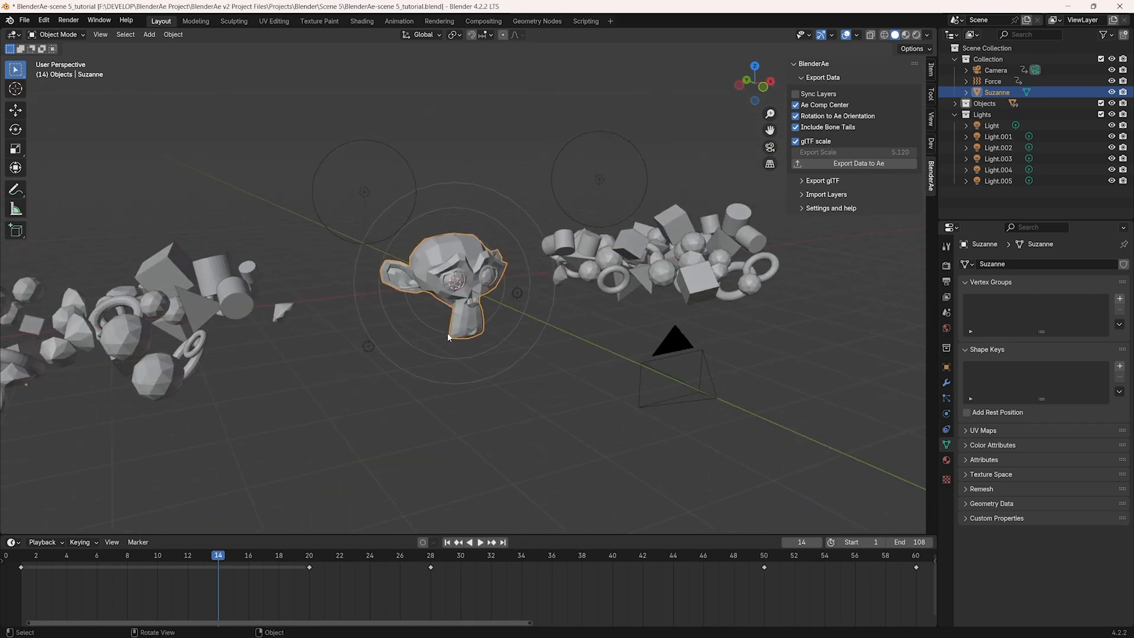
left_click(376, 139)
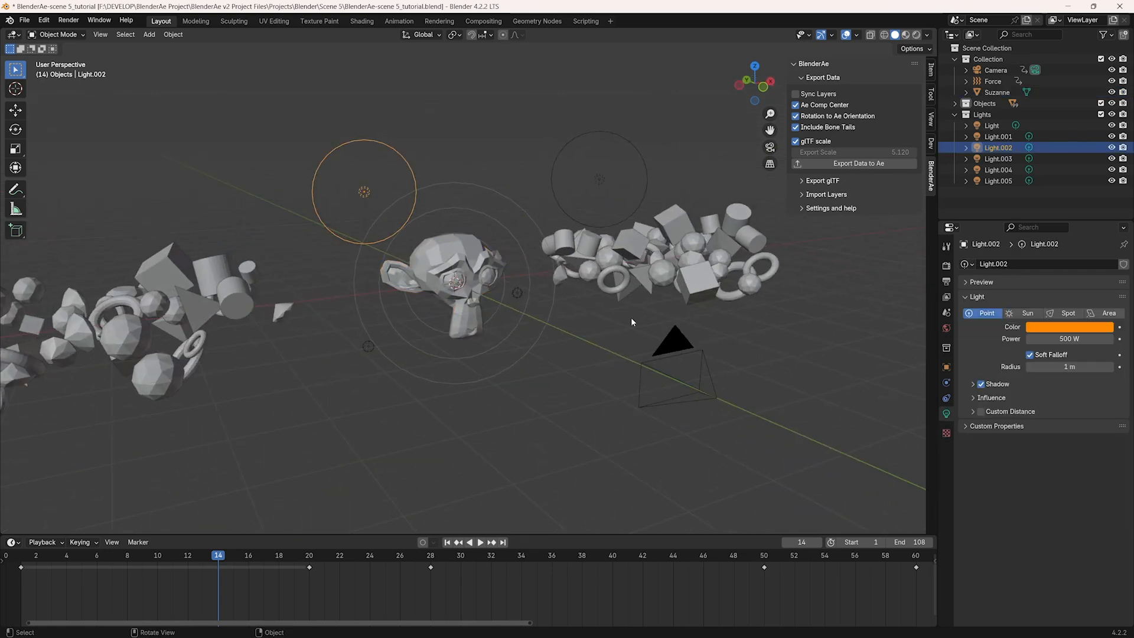
Open the Suzanne head mesh for editing in vertex select mode
left_click(472, 288)
key("Tab")
key("1")
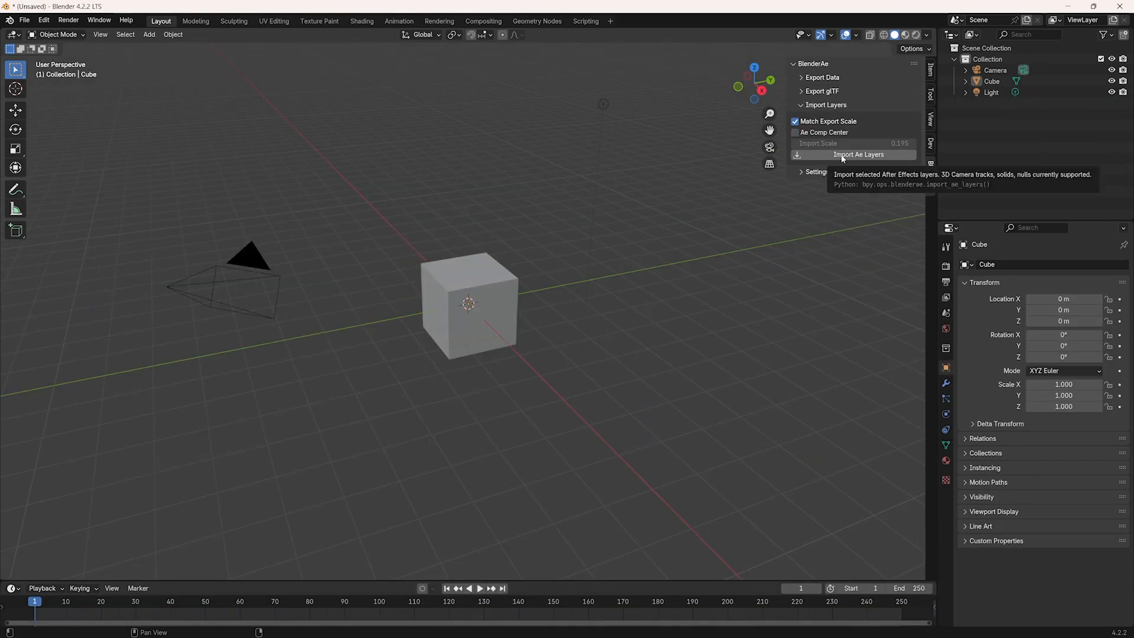
Import the selected After Effects layers with Match Export Scale enabled and scrub back through the imported camera animation
left_click(842, 157)
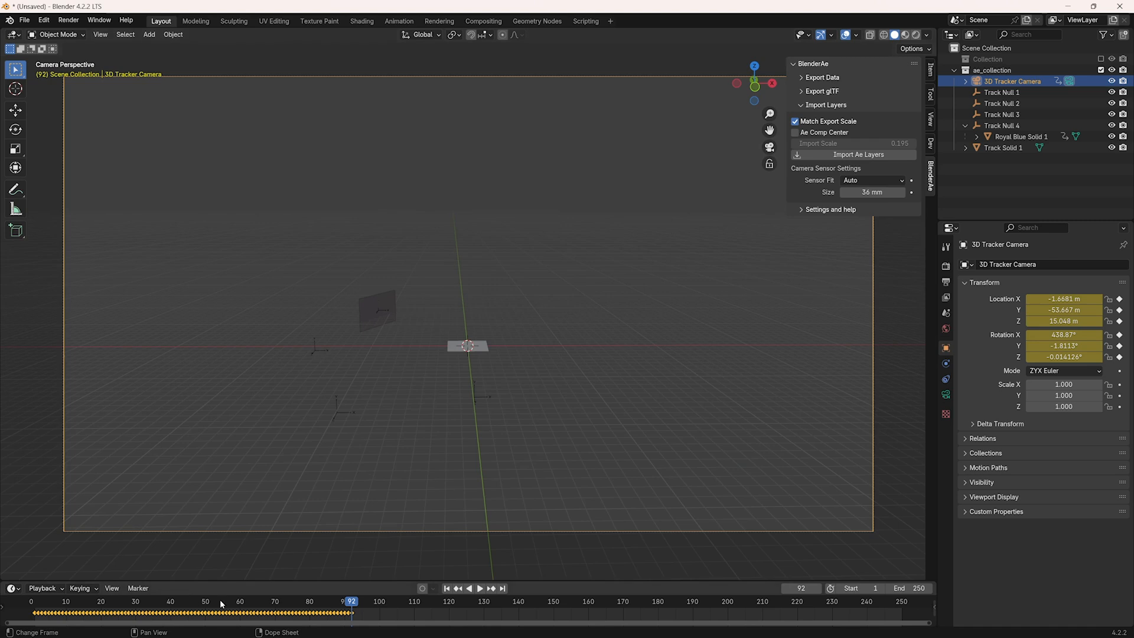
left_click_drag(349, 606, 297, 610)
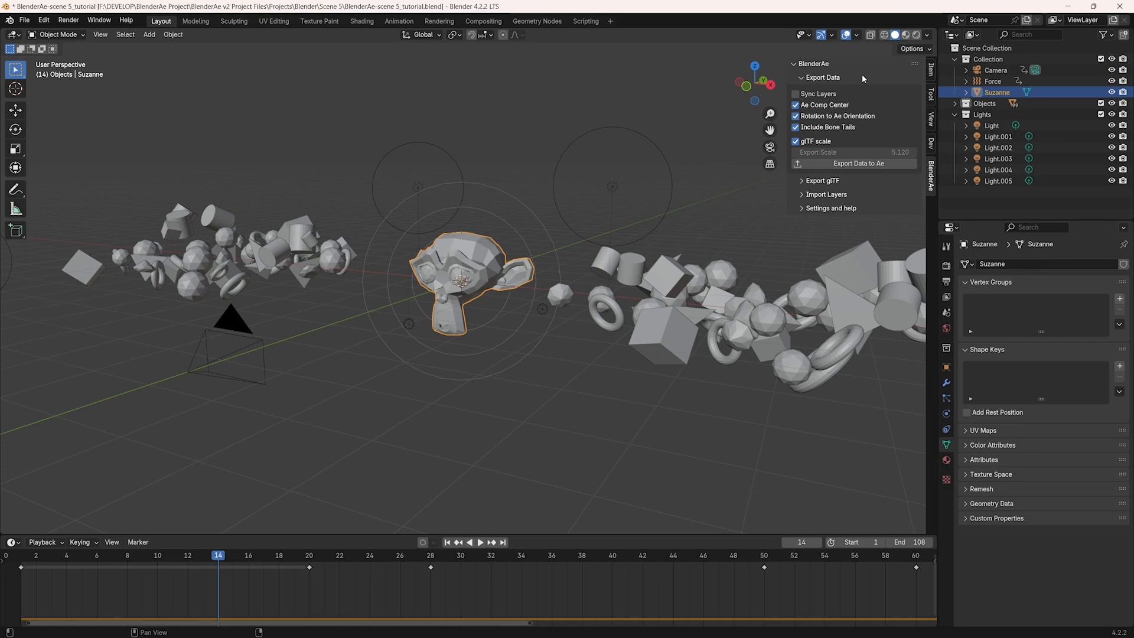
Review the add-on's data export options and the glTF export settings for the Suzanne object
left_click(824, 94)
left_click(821, 187)
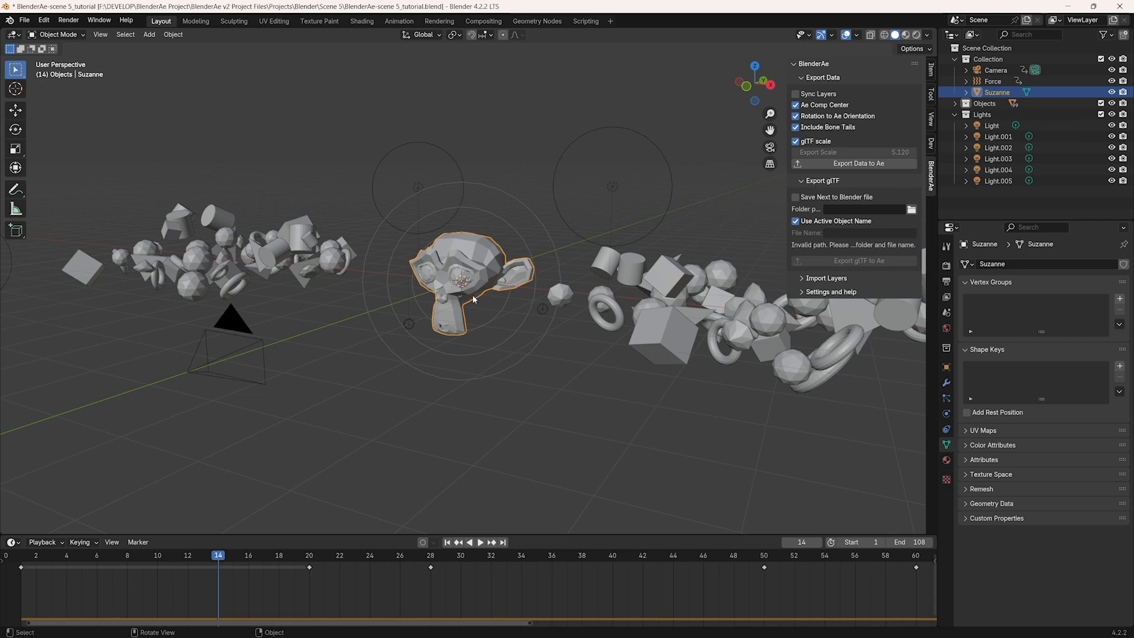
left_click(816, 185)
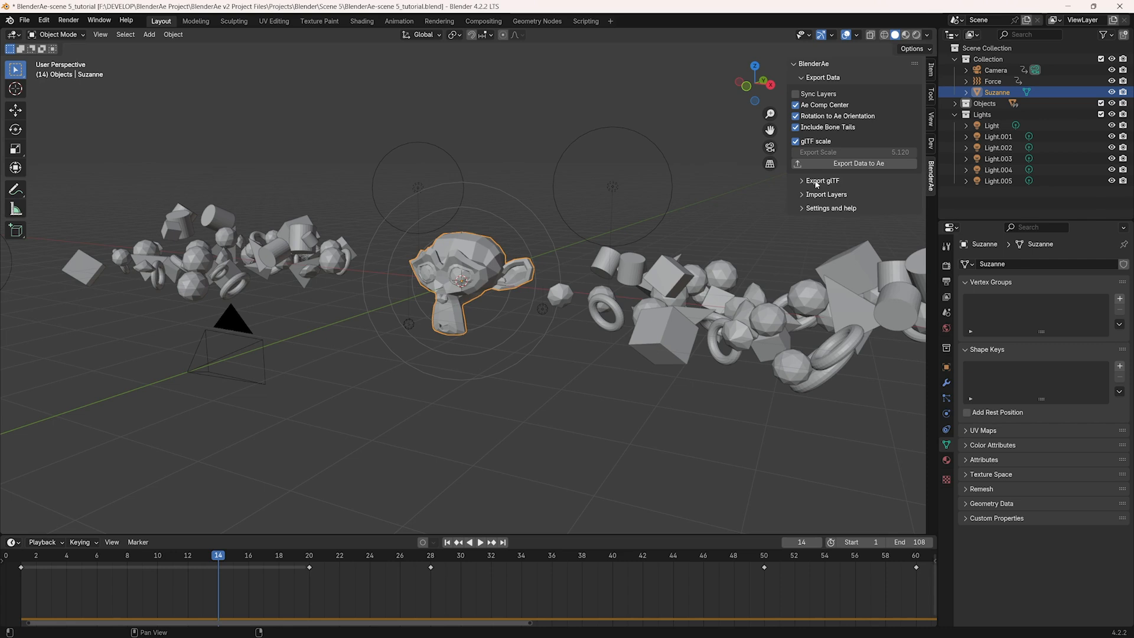
left_click(211, 326)
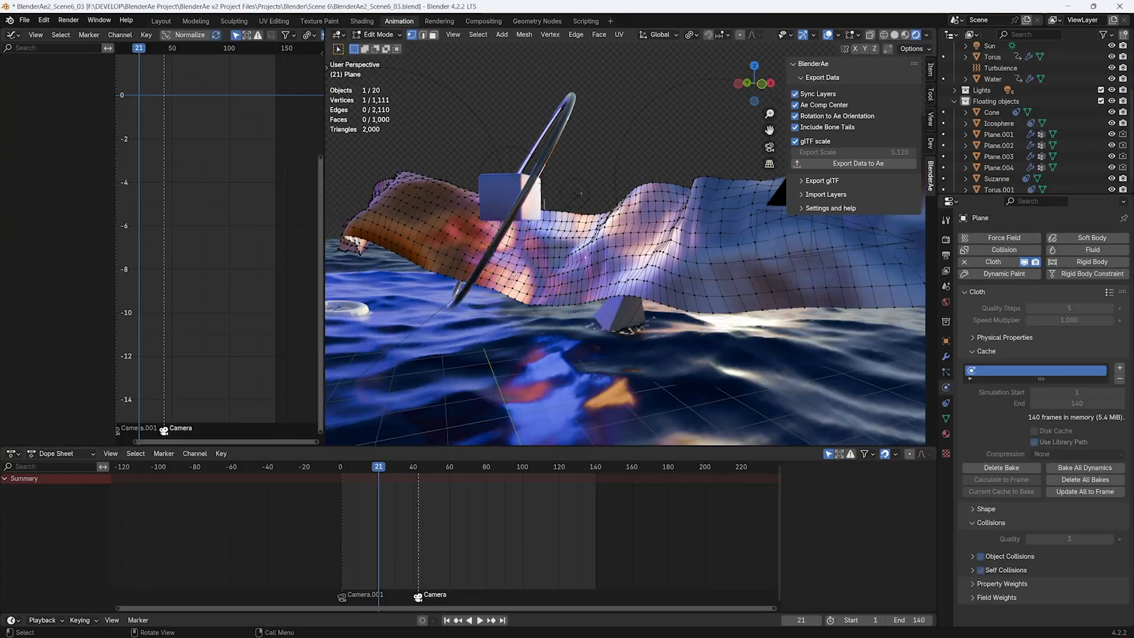
Examine the viewport overlay options available for mesh editing
middle_click_drag(601, 266, 567, 271)
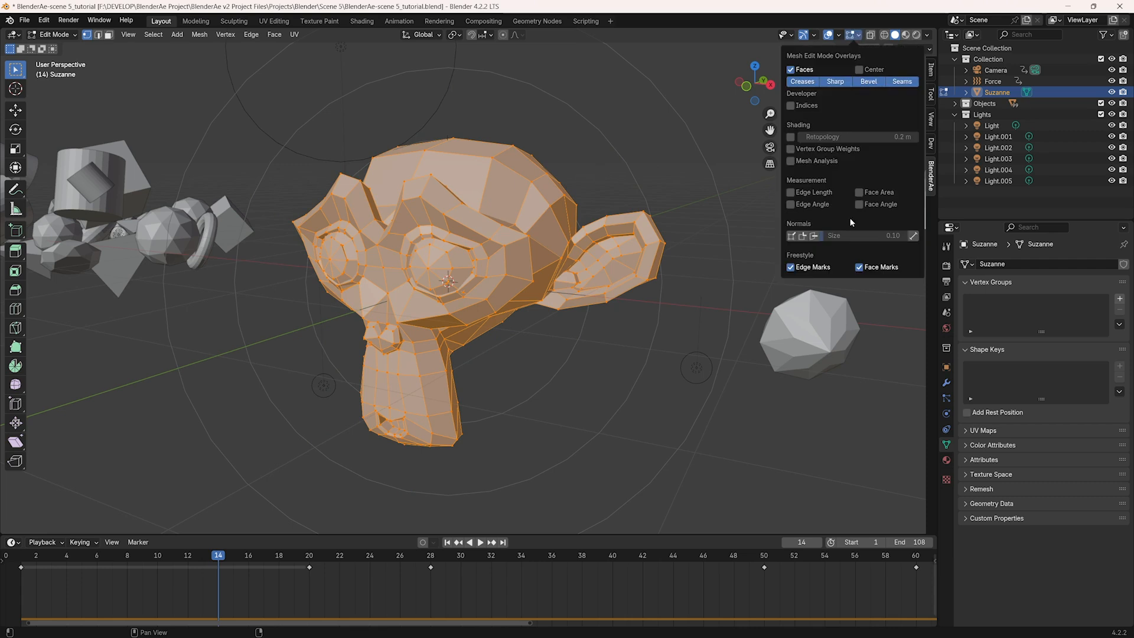
left_click(858, 34)
left_click(838, 34)
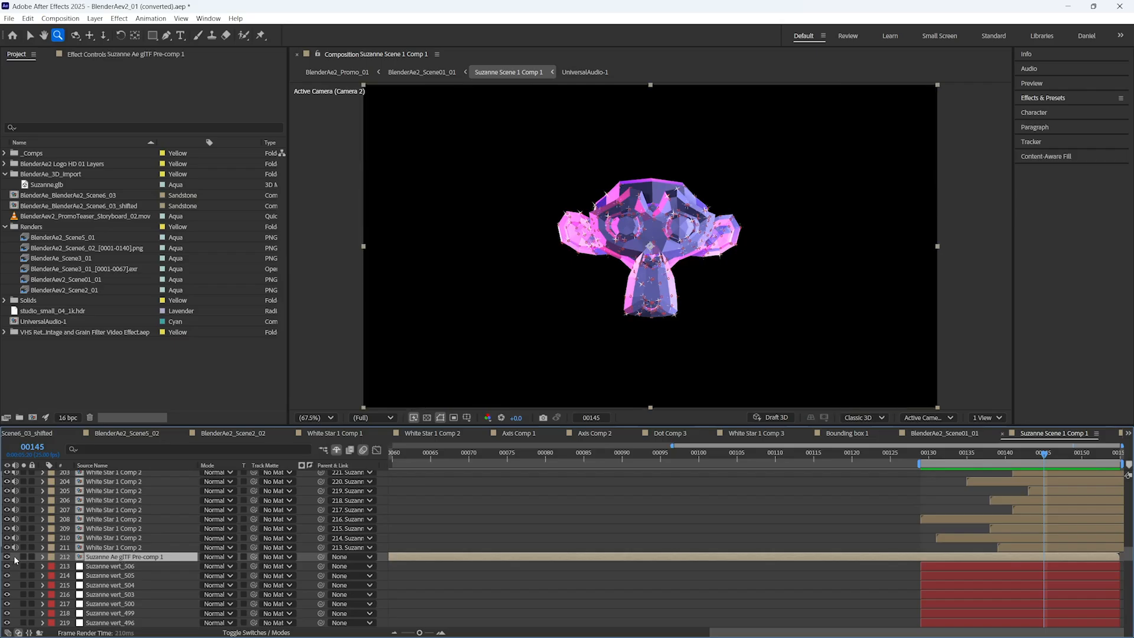
Switch to After Effects and toggle the visibility of the Suzanne Ae glTF Pre-comp 1 layer
left_click(8, 557)
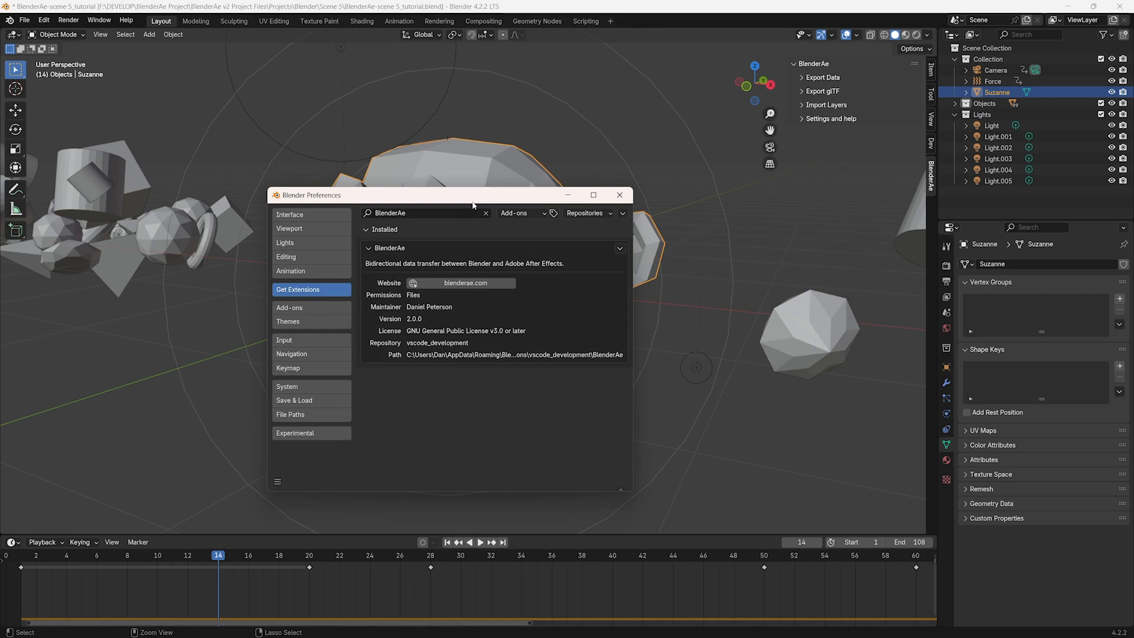
Review the BlenderAe extension details in Blender's preferences and show the installed add-ons section
left_click_drag(472, 202, 497, 164)
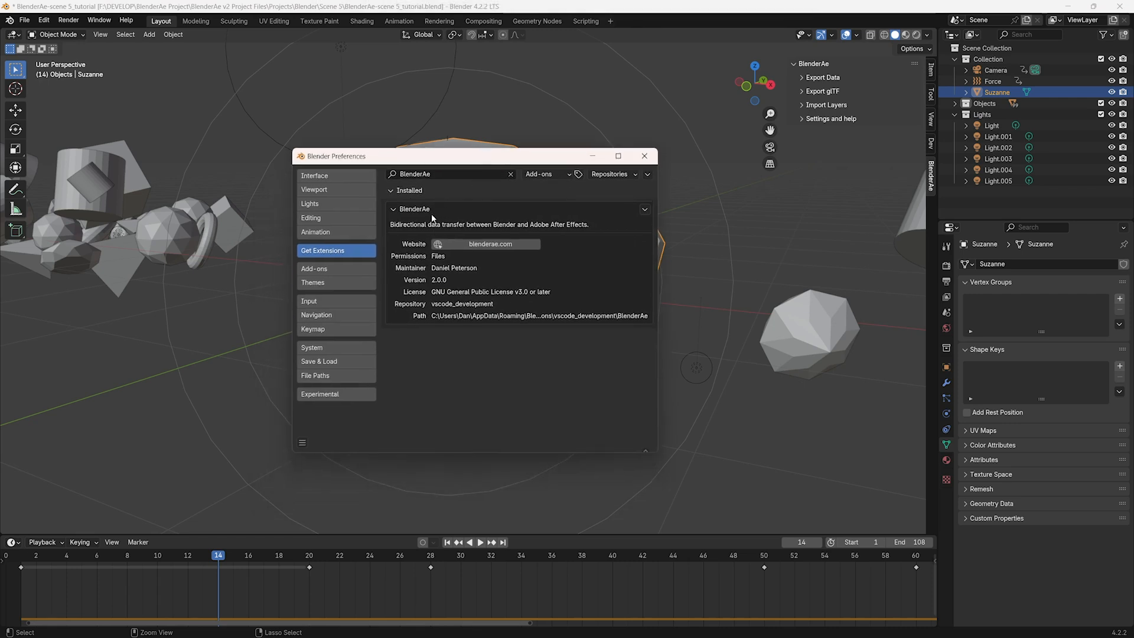
left_click(331, 268)
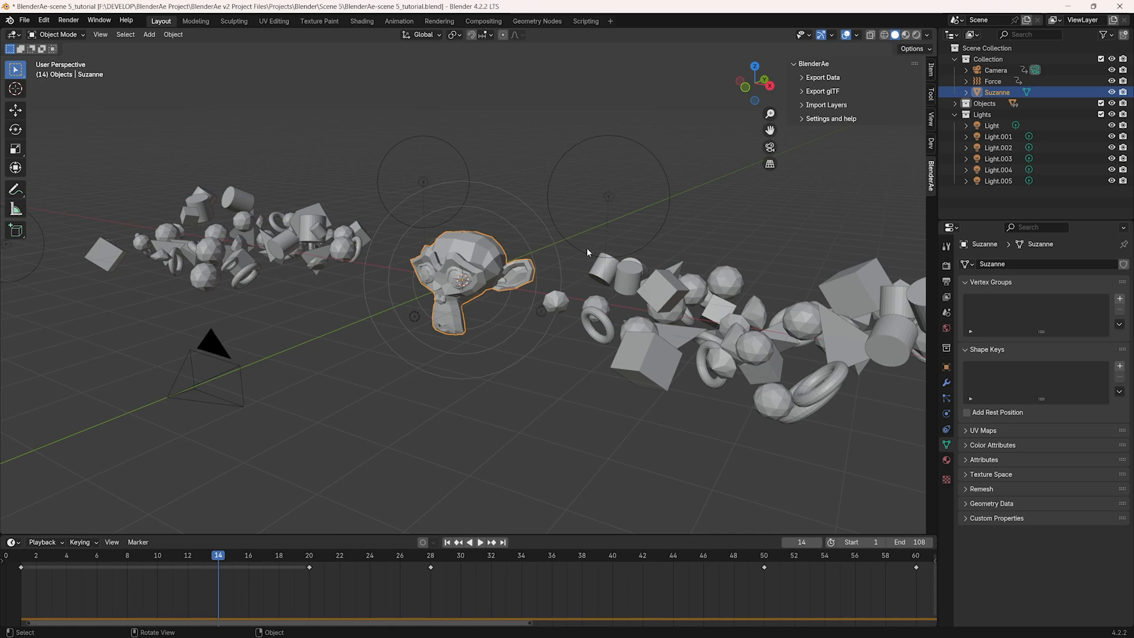
Select Light.003, the camera and Cube.006 along with Suzanne, and export their data to After Effects
left_click(575, 247, "shift")
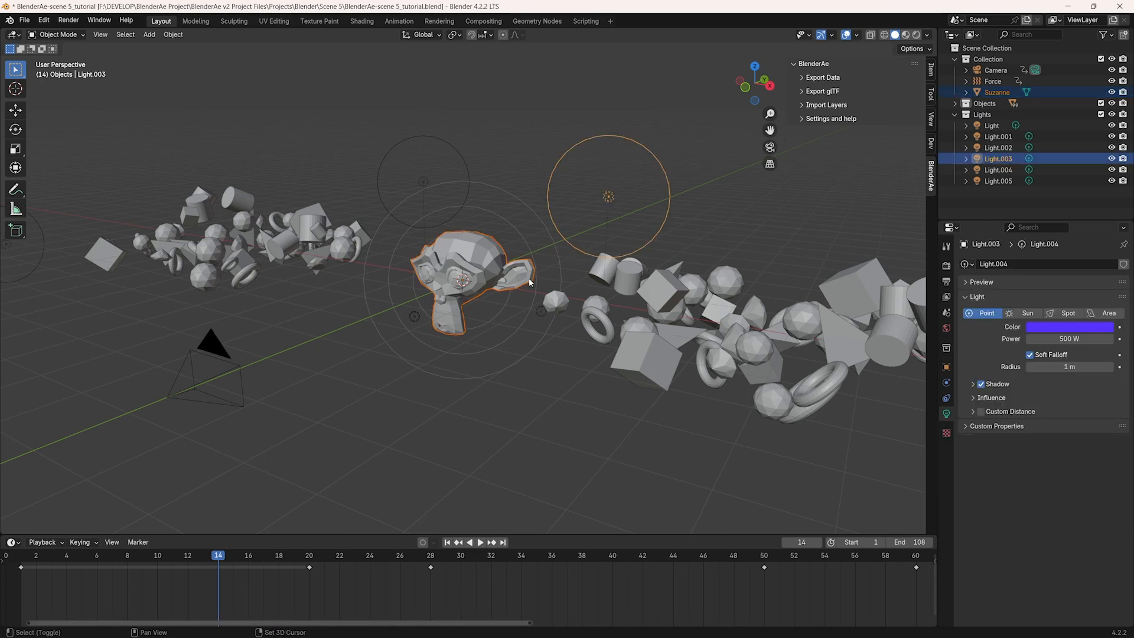
left_click(210, 343, "shift")
left_click(634, 344, "shift")
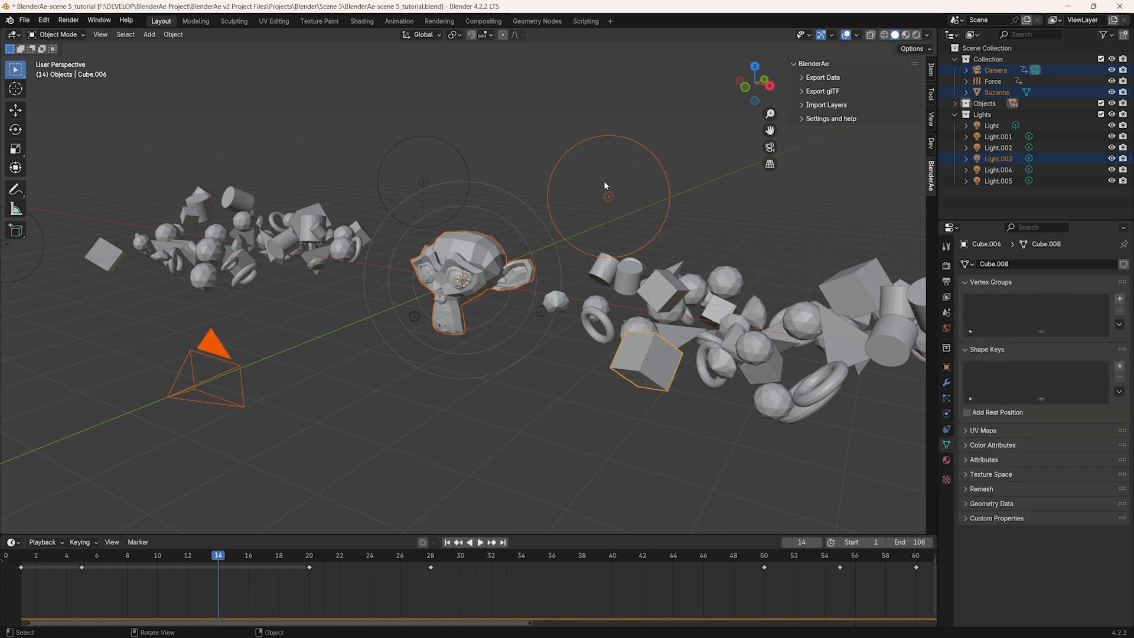
left_click(811, 78)
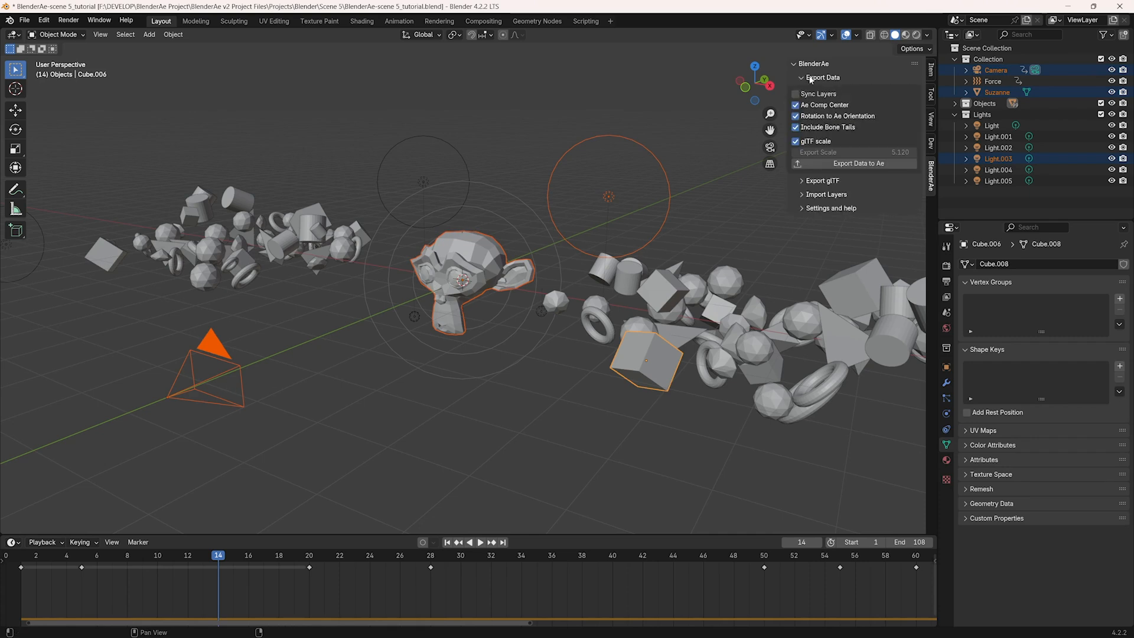
left_click(823, 165)
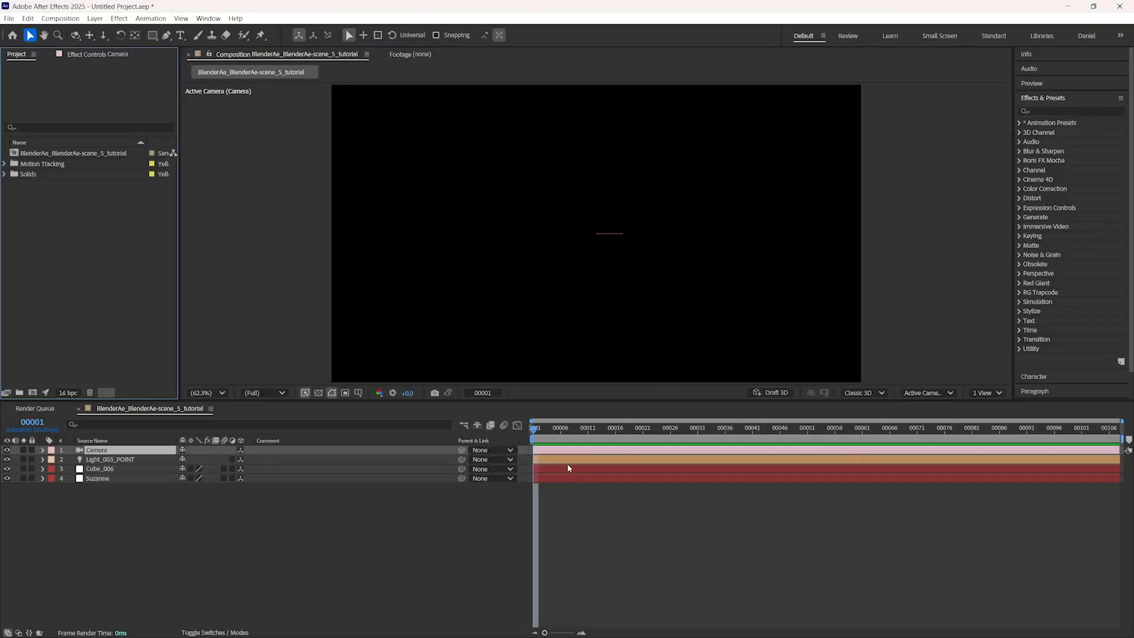
Check the size, frame rate and duration settings of the exported composition in After Effects
right_click(121, 512)
left_click(171, 399)
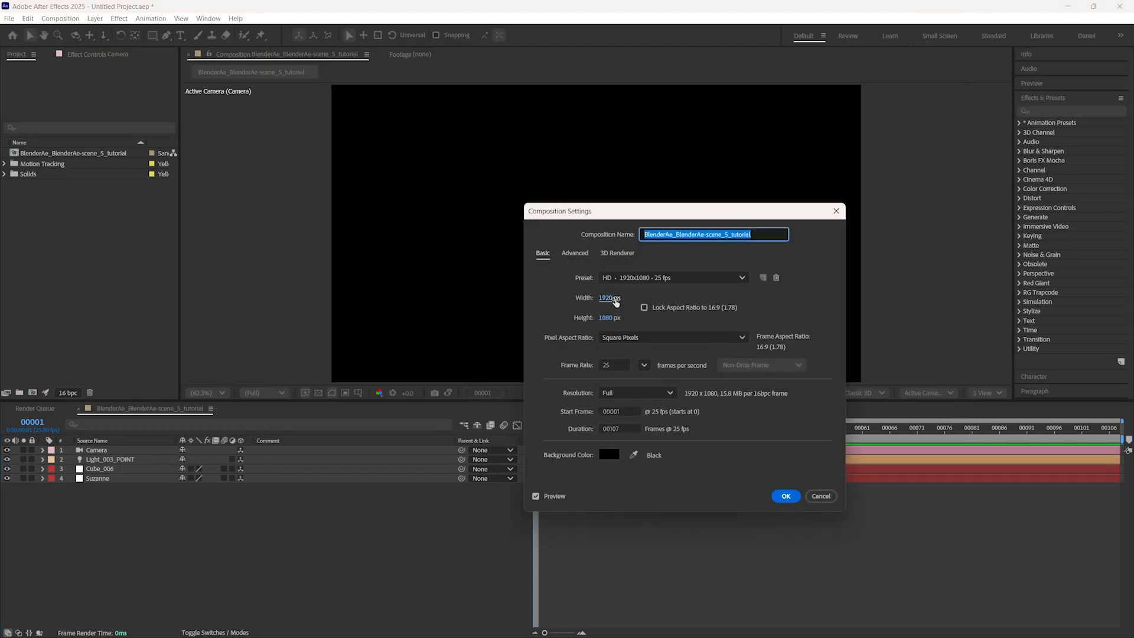
left_click(783, 497)
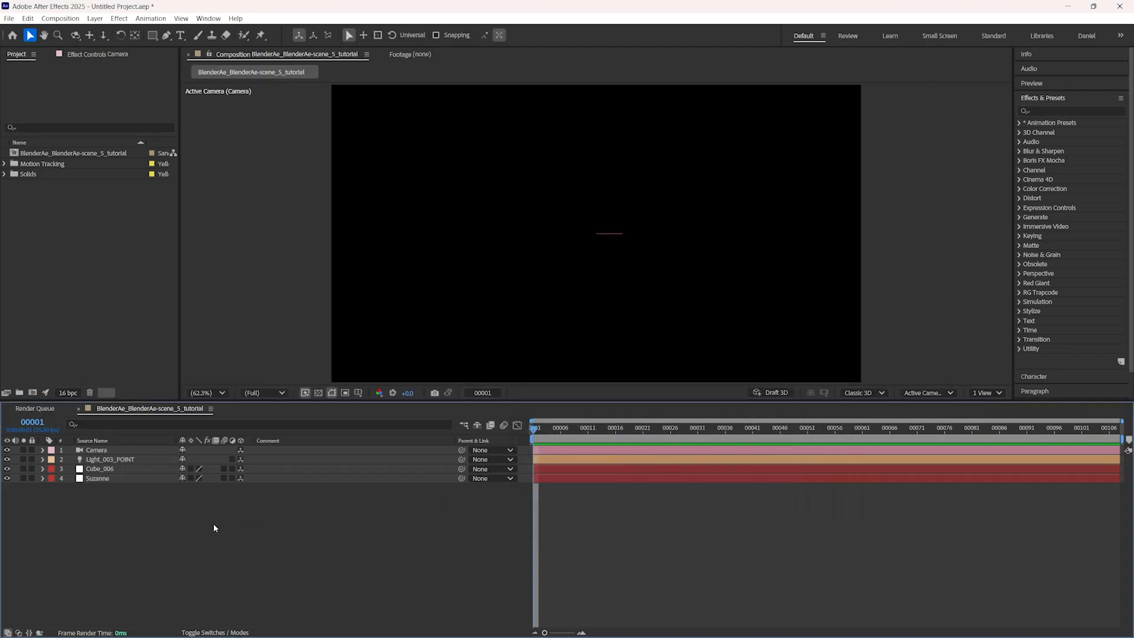
Inspect the exported Cube_006, Suzanne and Camera layers one by one in the timeline
left_click(104, 468)
left_click(104, 479)
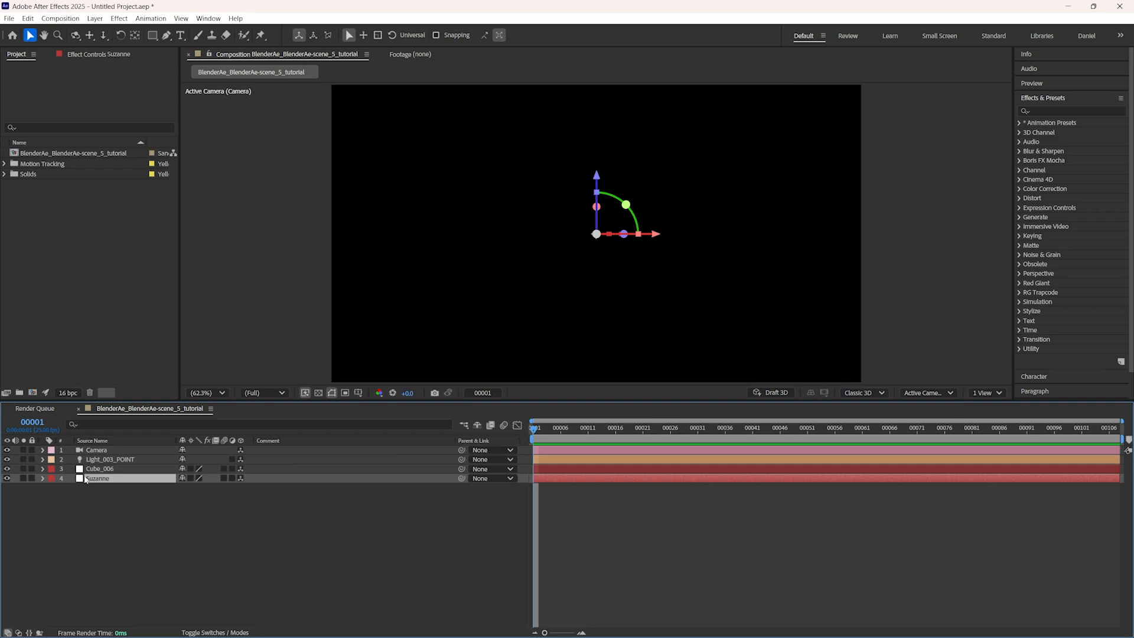
left_click(111, 453)
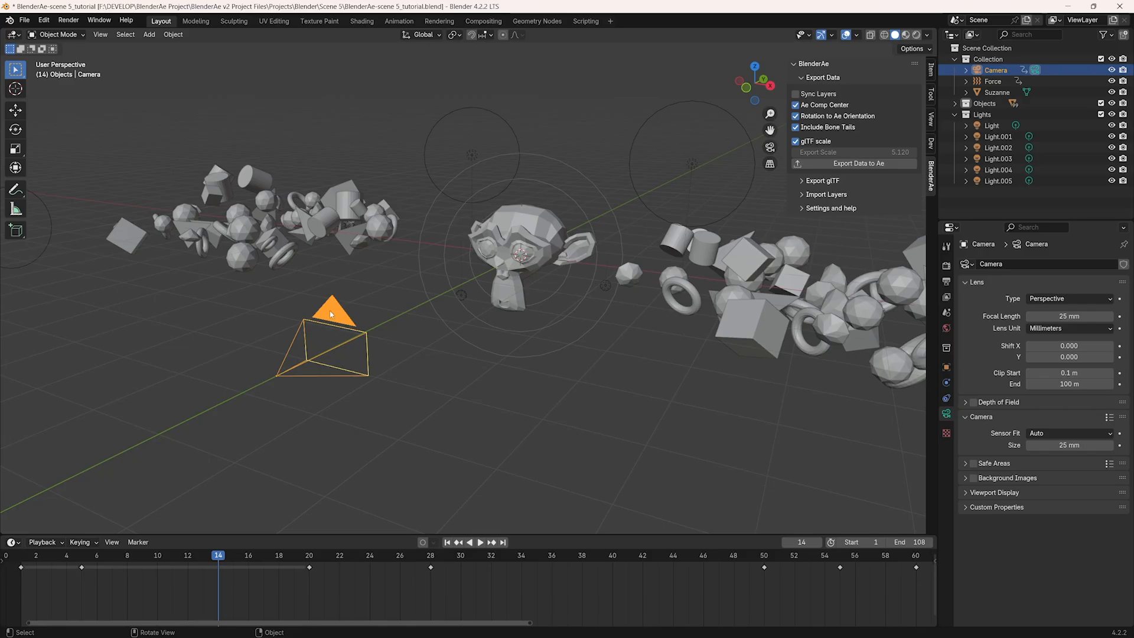
Check the camera's sensor size value in Blender without changing it
left_click(1058, 444)
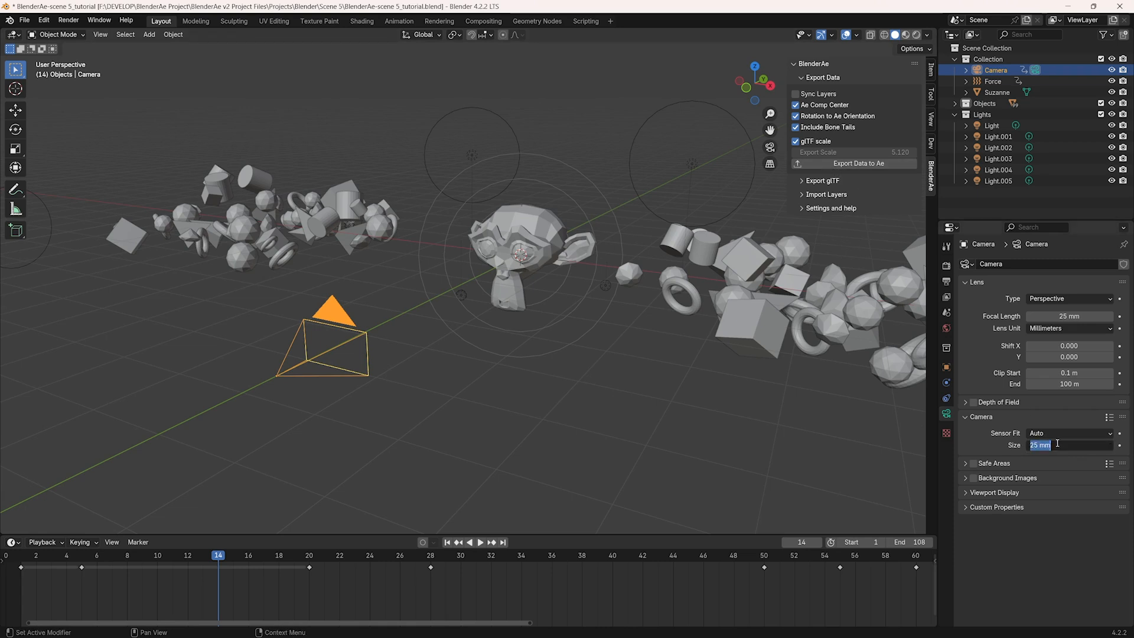
left_click(992, 436)
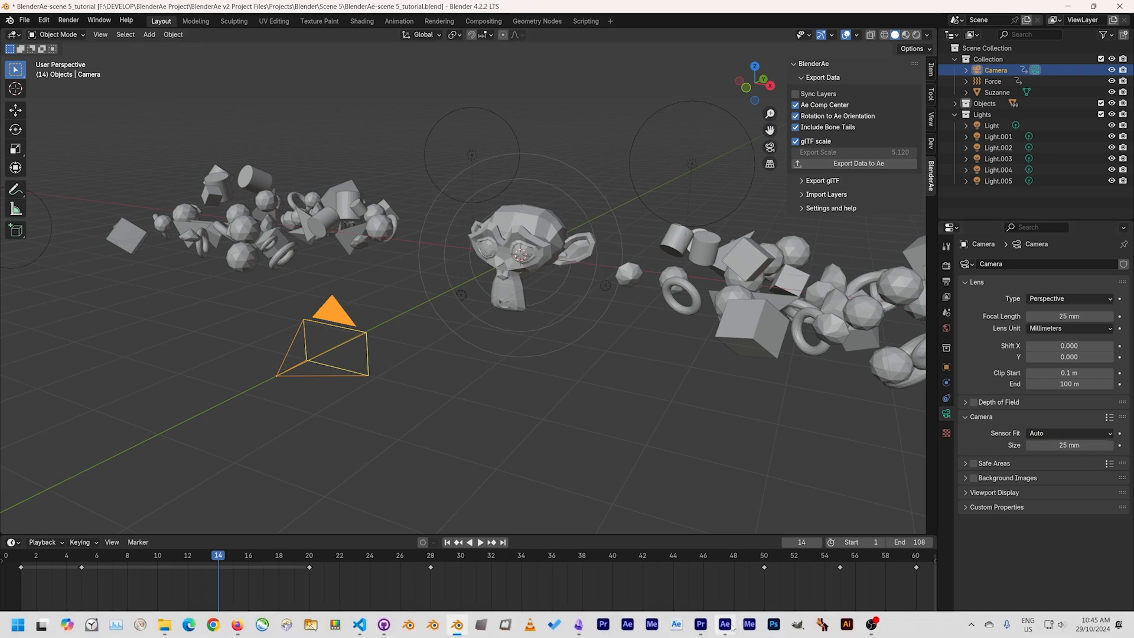
Switch to After Effects, set the Camera layer's film size to 25 mm and scrub the timeline to check the match
left_click(732, 628)
key("ctrl+shift+y")
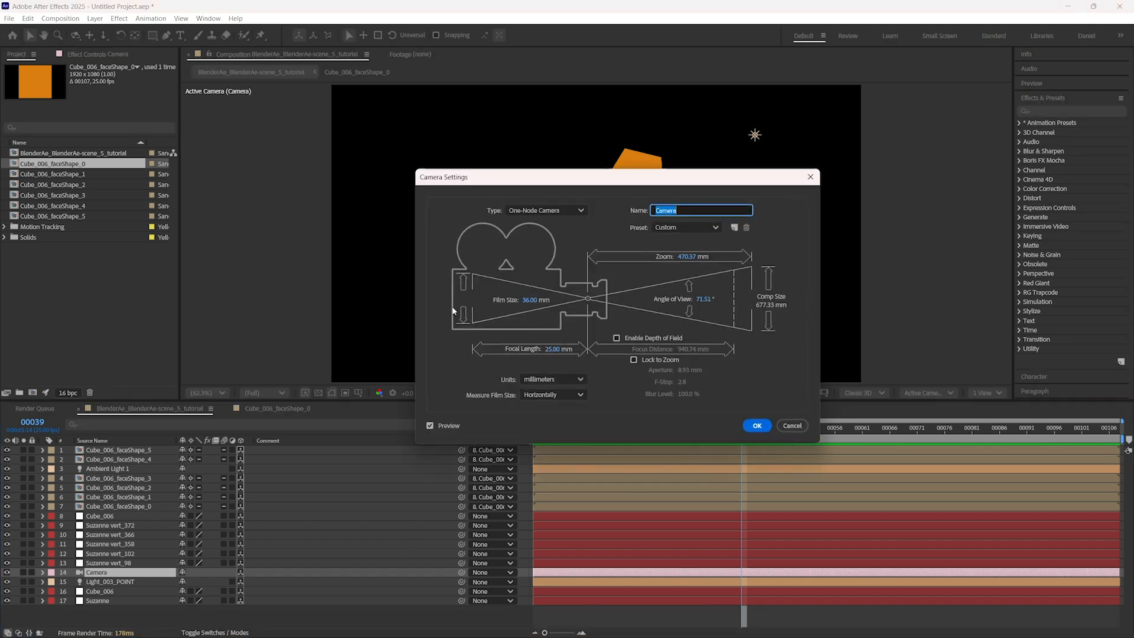
left_click(531, 300)
type("25")
key("Return")
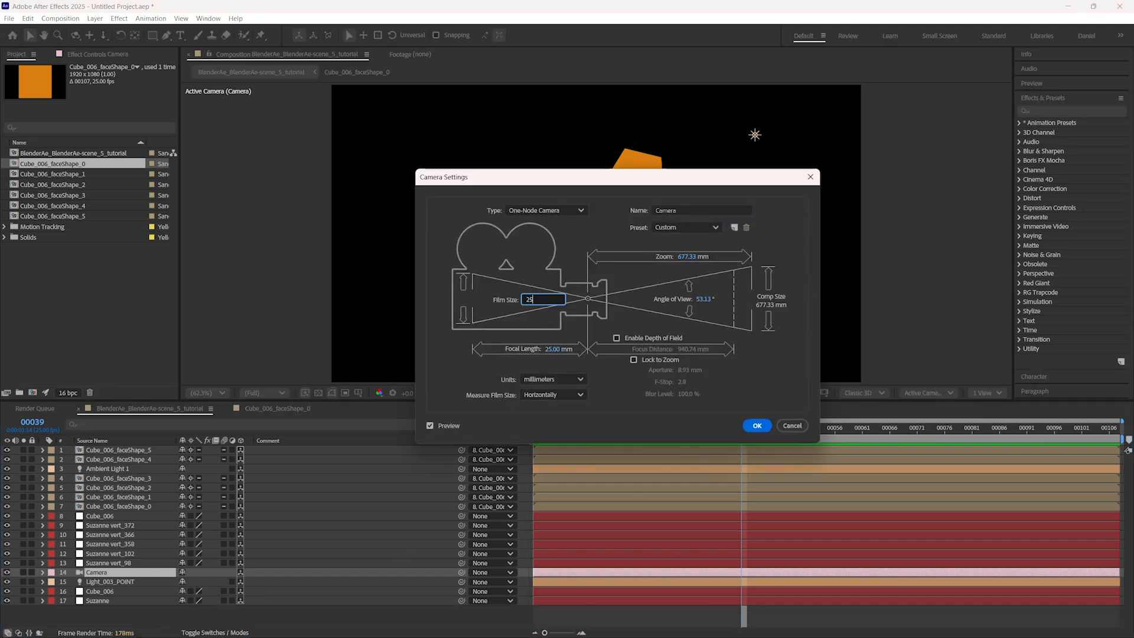
left_click(758, 426)
left_click_drag(732, 432, 715, 432)
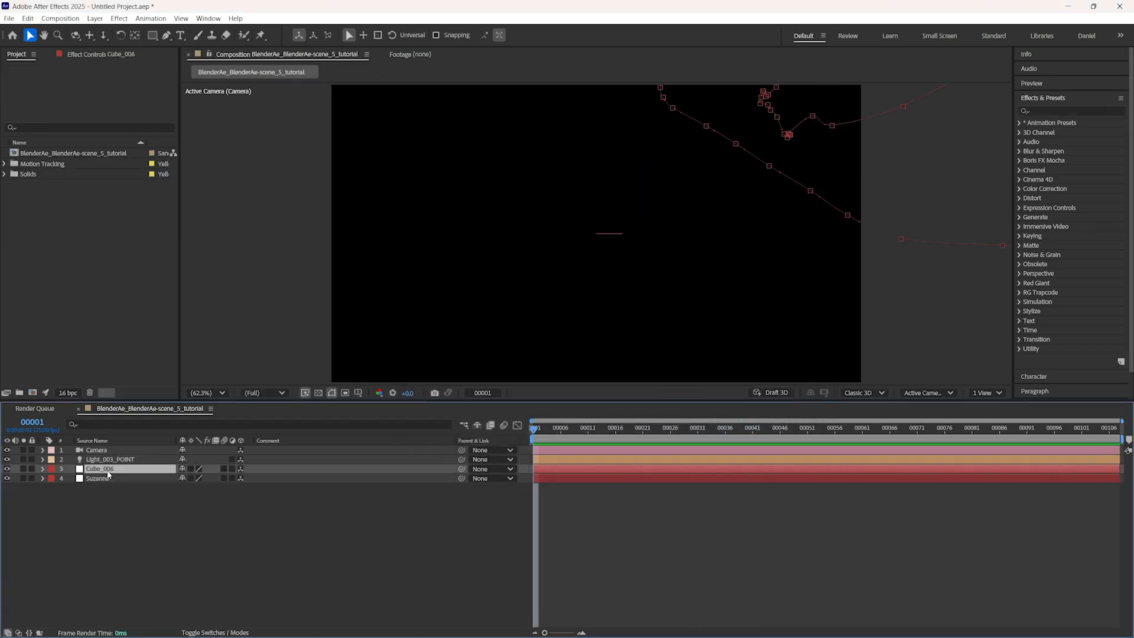
Reveal the Cube_006 layer's keyframed properties, scrub through its motion and show its scale
key("u")
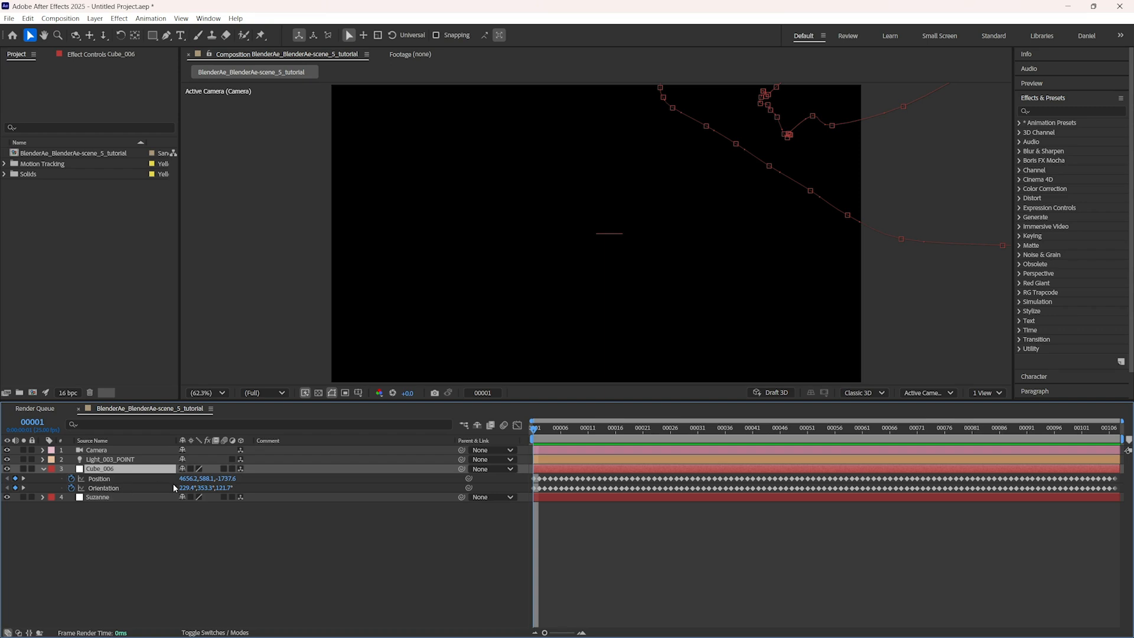
left_click_drag(542, 431, 568, 429)
key("s")
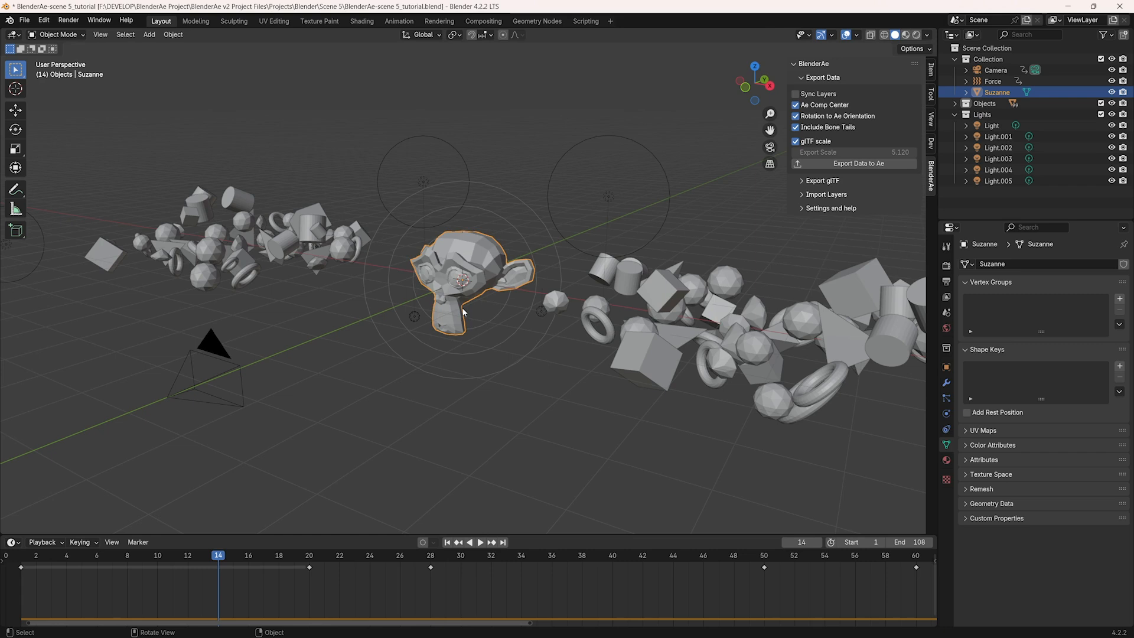
In Blender, select several individual vertices on Suzanne's head in Edit Mode and export their data to After Effects
key("Tab")
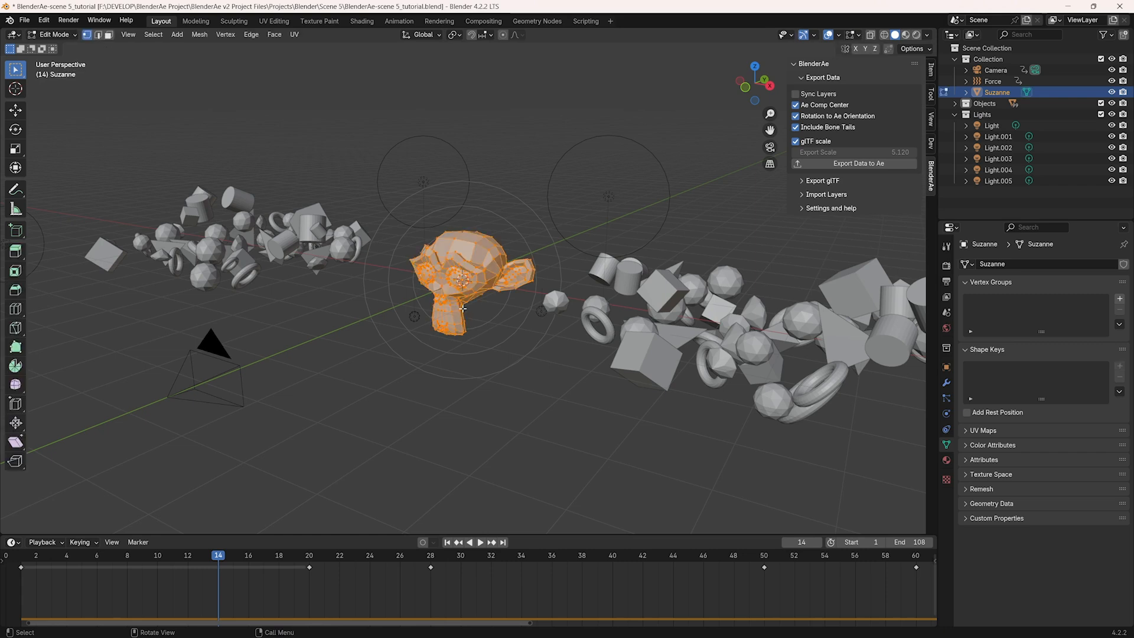
scroll(463, 308, "up", 5)
middle_click_drag(418, 236, 506, 246)
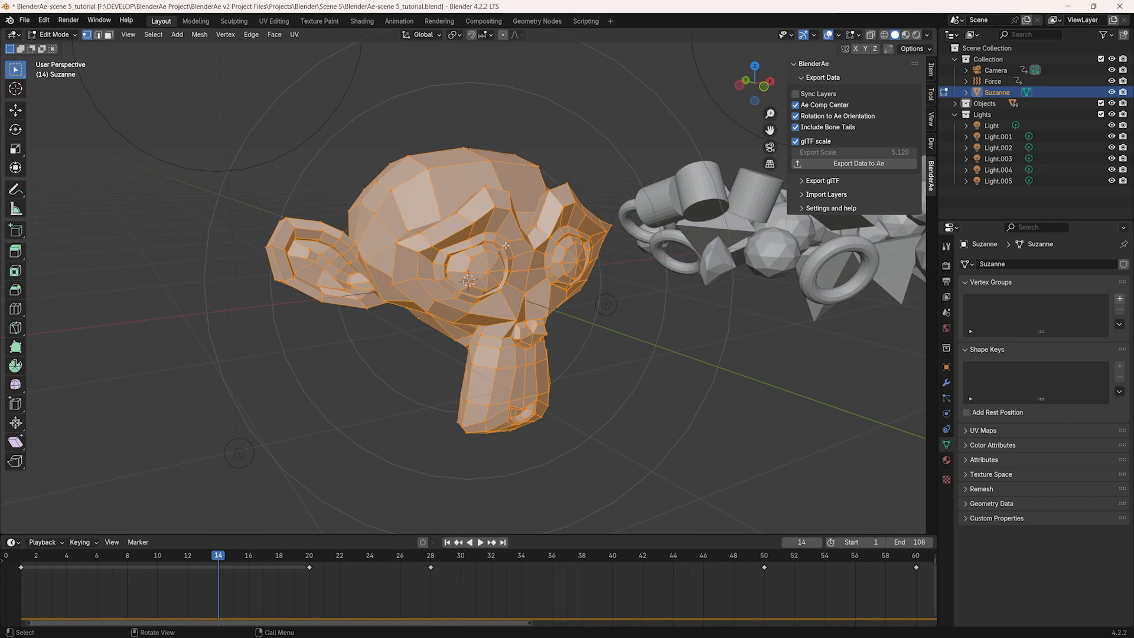
left_click(458, 212)
left_click(396, 244, "shift")
left_click(428, 169, "shift")
left_click(376, 181, "shift")
left_click(886, 164)
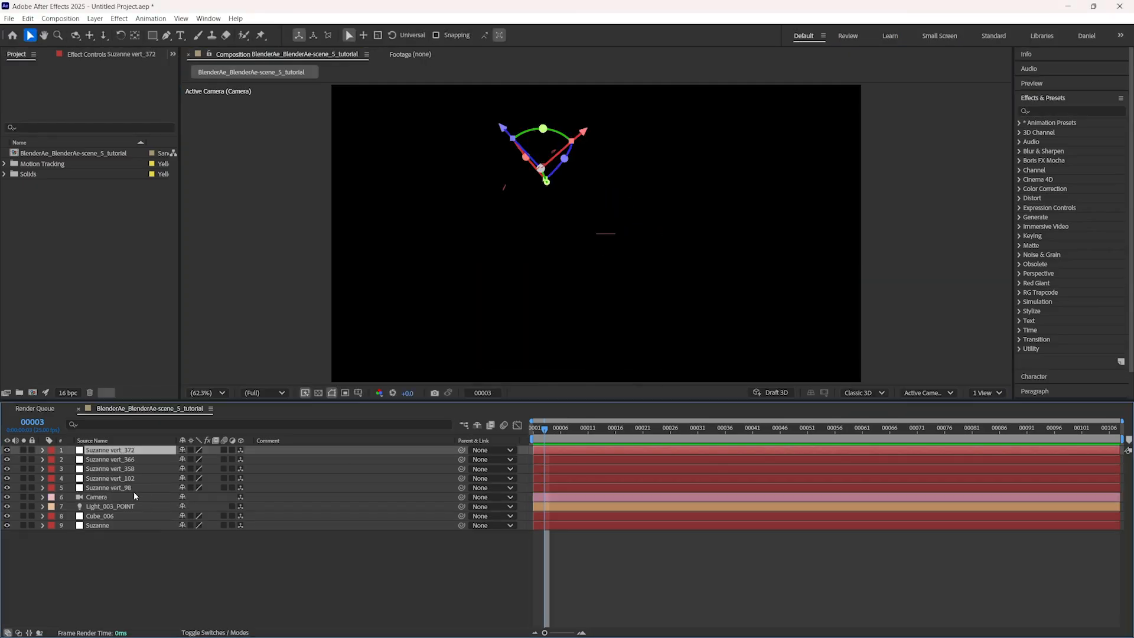
Inspect the exported Suzanne vertex null layers individually and as a group in the After Effects timeline
left_click(127, 488)
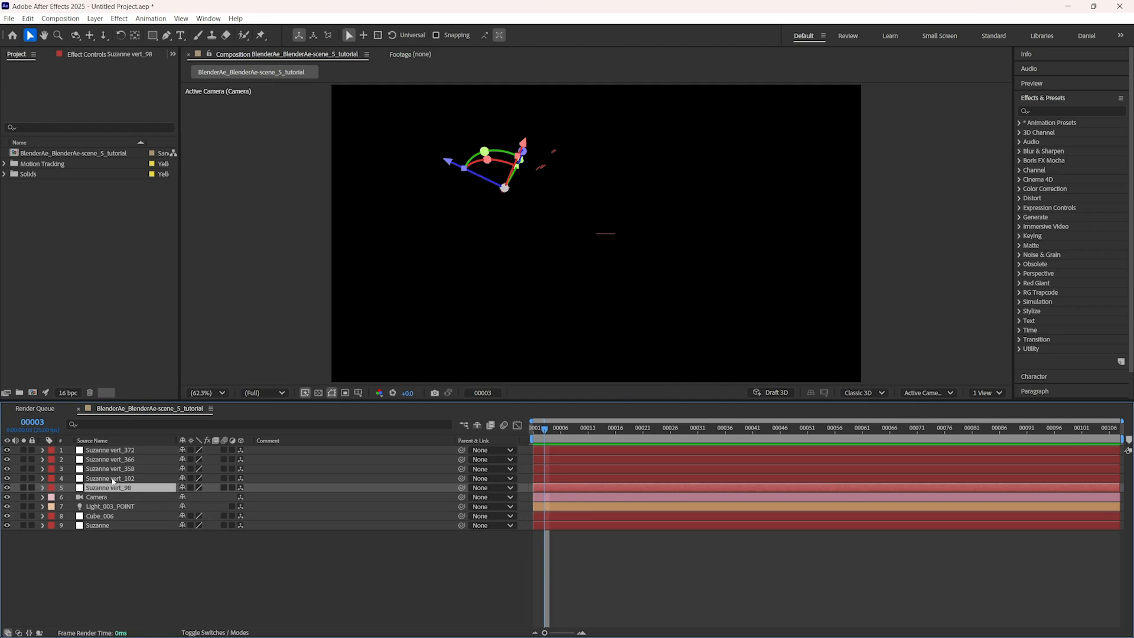
left_click(121, 452, "shift")
left_click(127, 539)
left_click(132, 478)
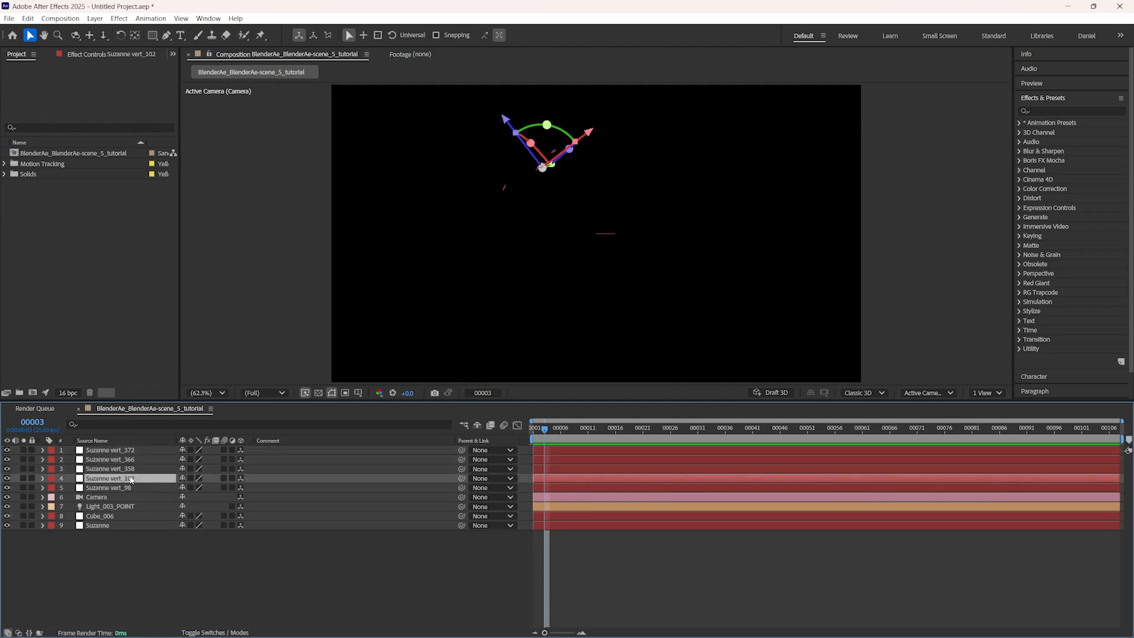
key("ctrl+Up")
key("ctrl+Up")
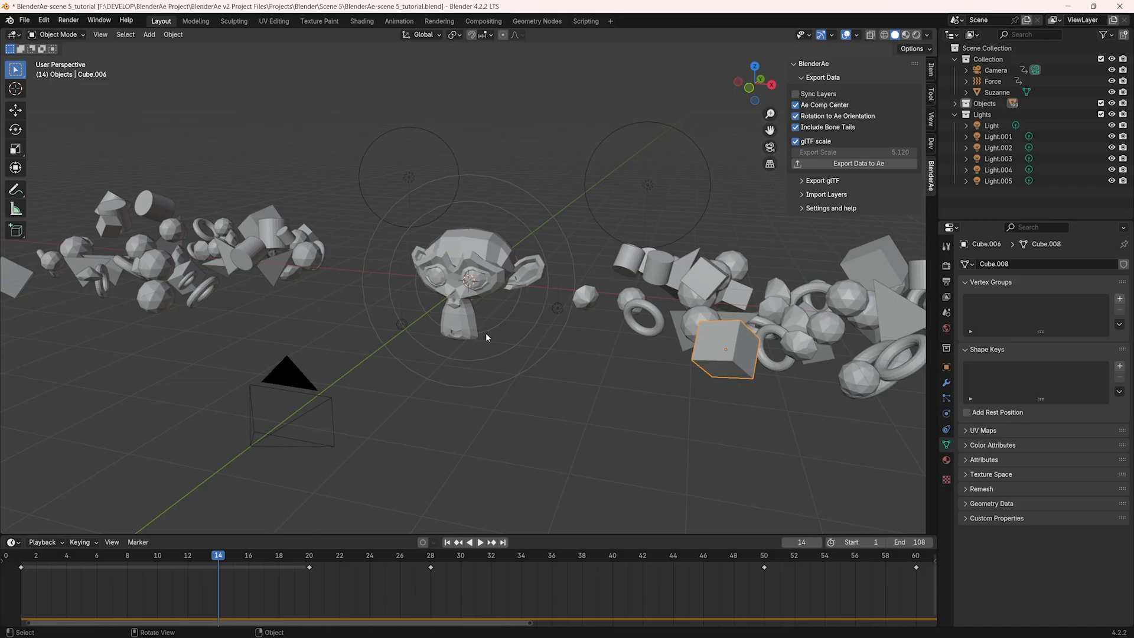
In Edit Mode, select all six faces of Cube.006 in face selection mode and export their data to After Effects
key("Tab")
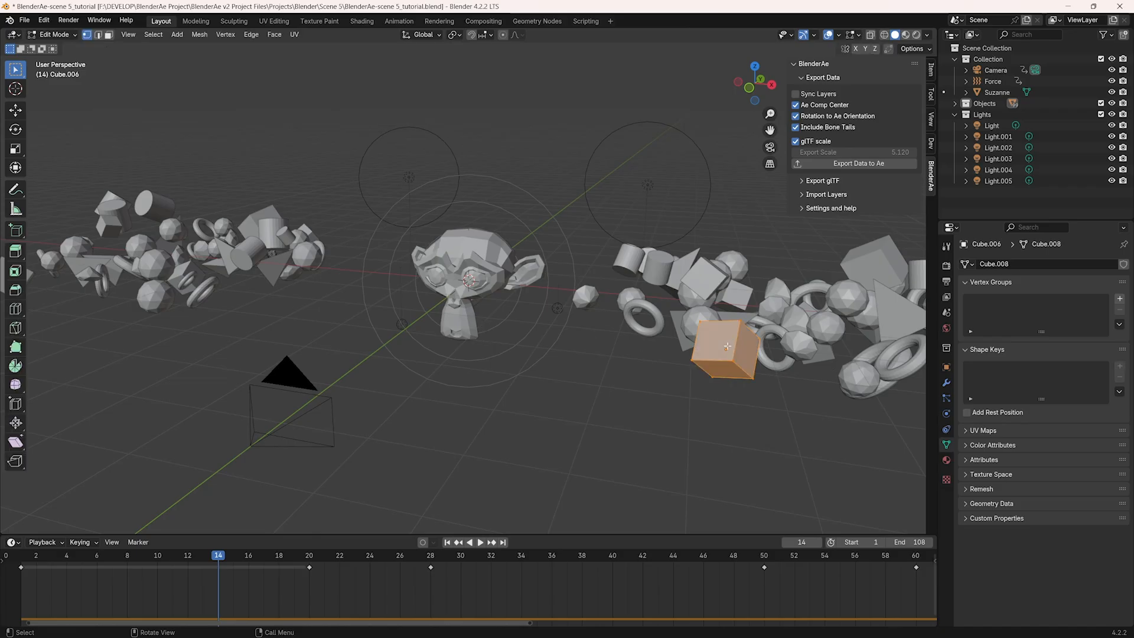
key("KP_Decimal")
middle_click_drag(633, 342, 556, 237)
key("3")
left_click(556, 237)
left_click(433, 320, "shift")
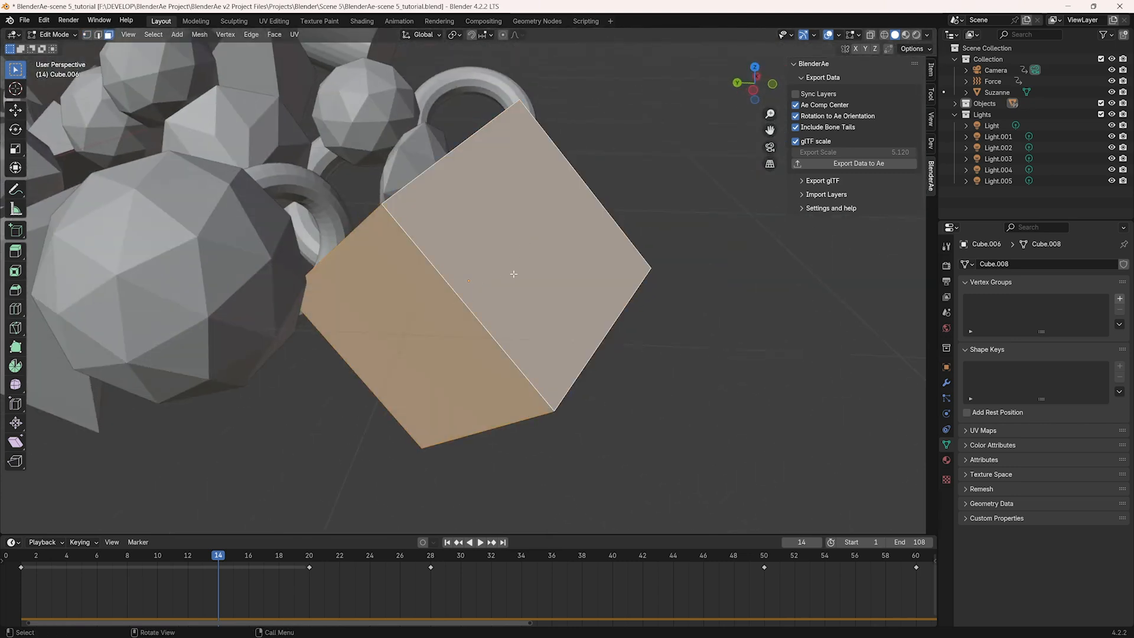
middle_click_drag(513, 274, 567, 236)
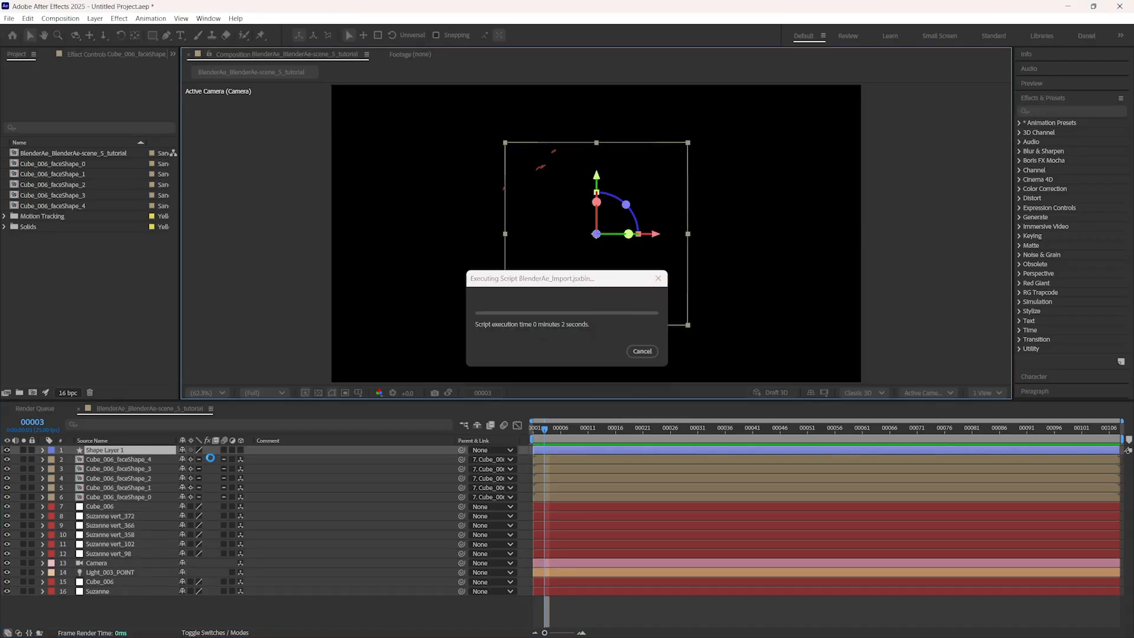
Open the Cube_006_faceShape_0 precomposition, return to the main composition and inspect the face layers' motion
left_click(104, 498)
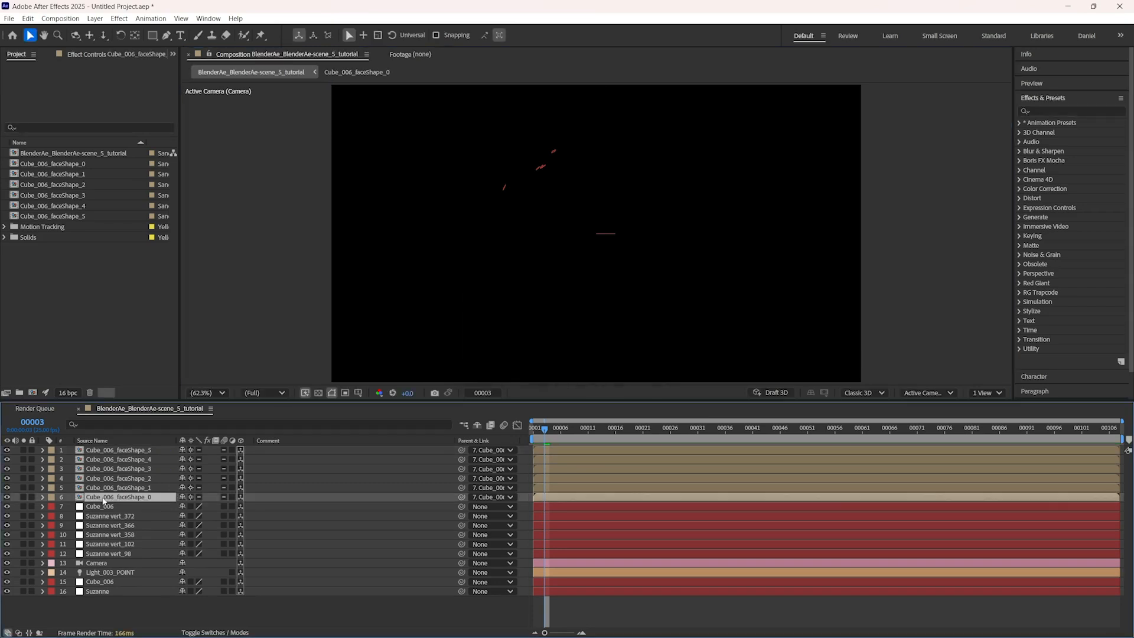
double_click(104, 498)
left_click_drag(554, 434, 629, 434)
key("Tab")
left_click(177, 493)
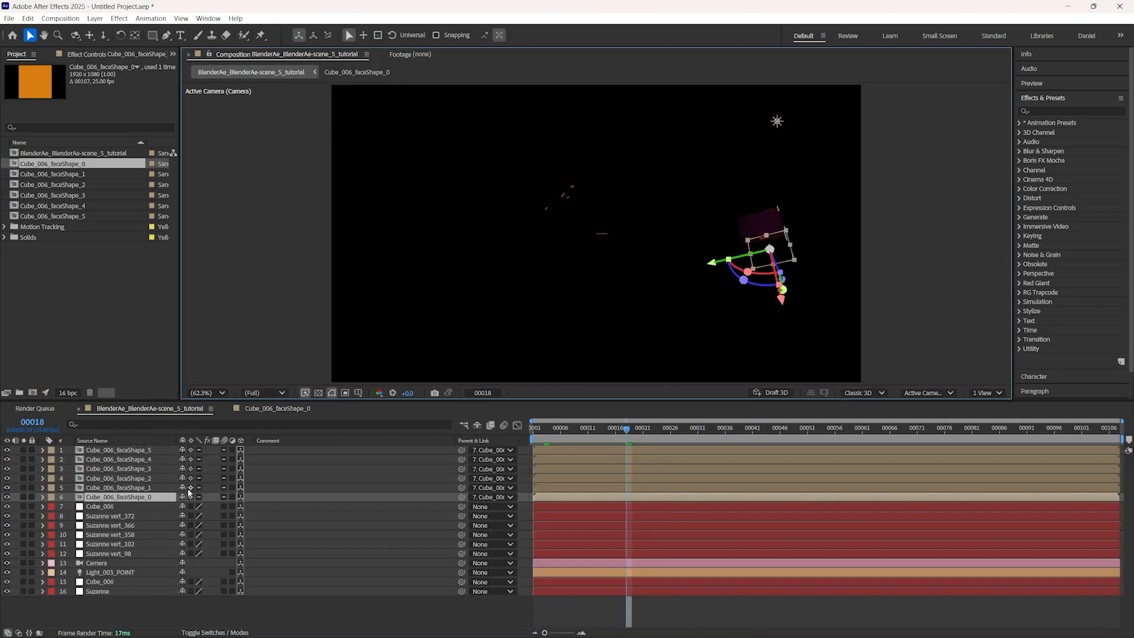
Add an ambient light to the main composition and scrub to frame 28 to check the lit cube faces
right_click(227, 617)
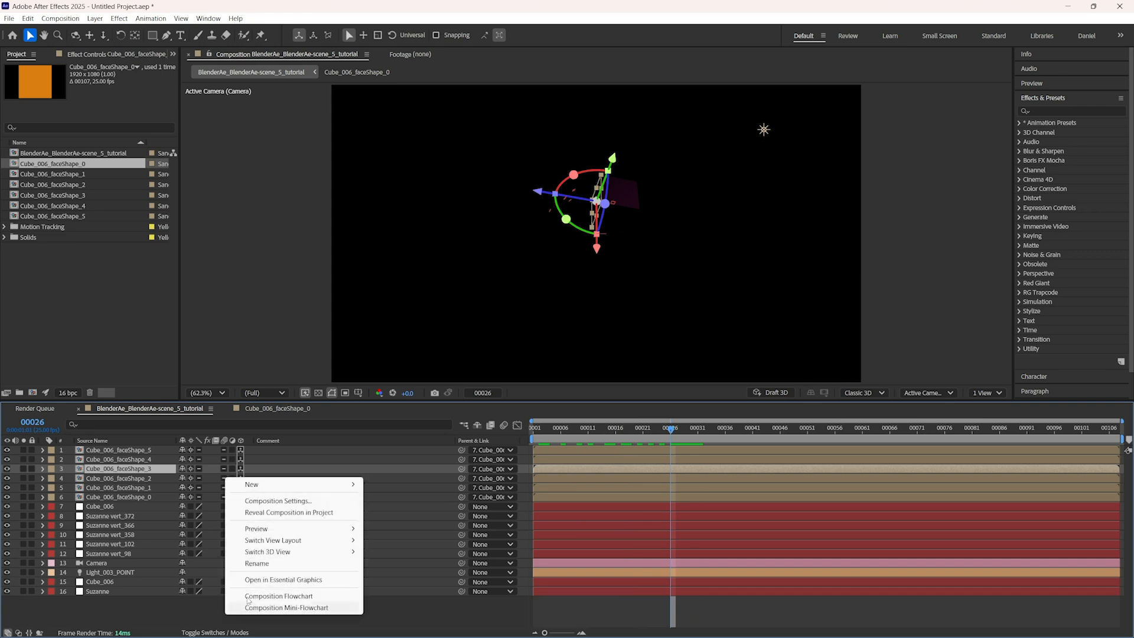
mouse_move(295, 485)
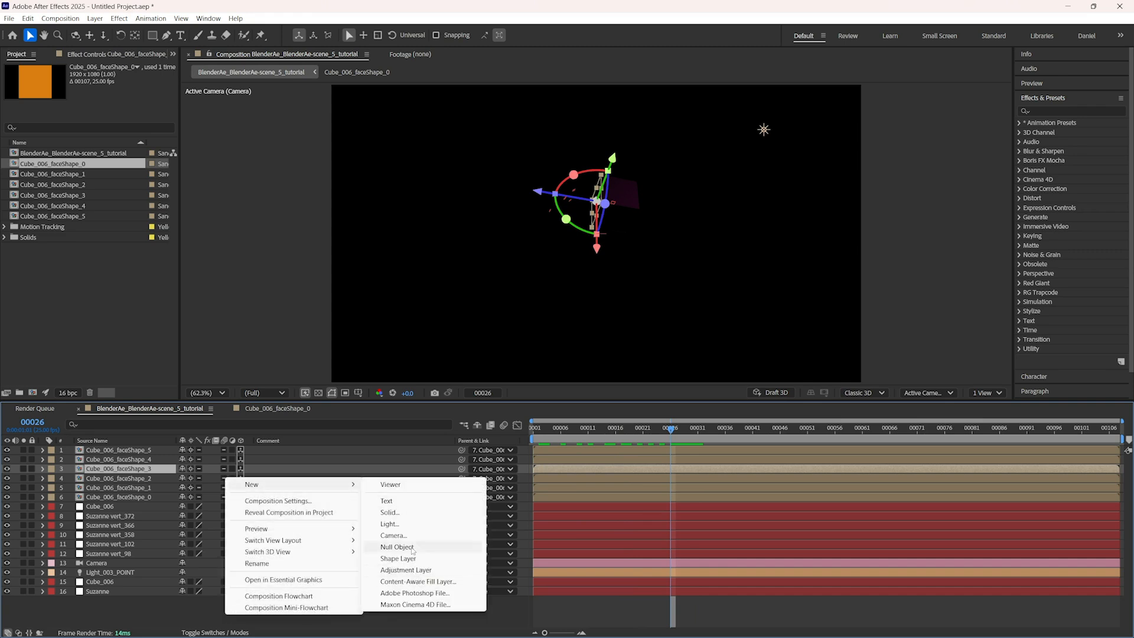
left_click(390, 524)
left_click(598, 484)
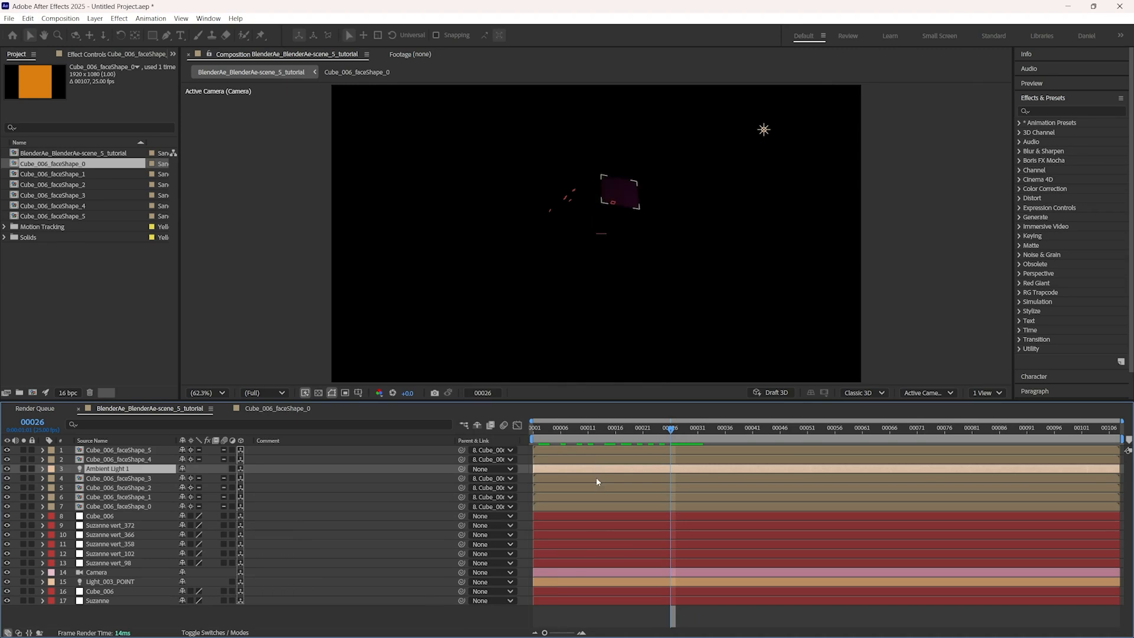
mouse_move(670, 430)
left_mouse_down()
mouse_move(582, 434)
mouse_move(723, 436)
mouse_move(682, 436)
left_mouse_up()
Reveal the scale and orientation expressions on the Cube_006_faceShape_0 layer
left_click(119, 507)
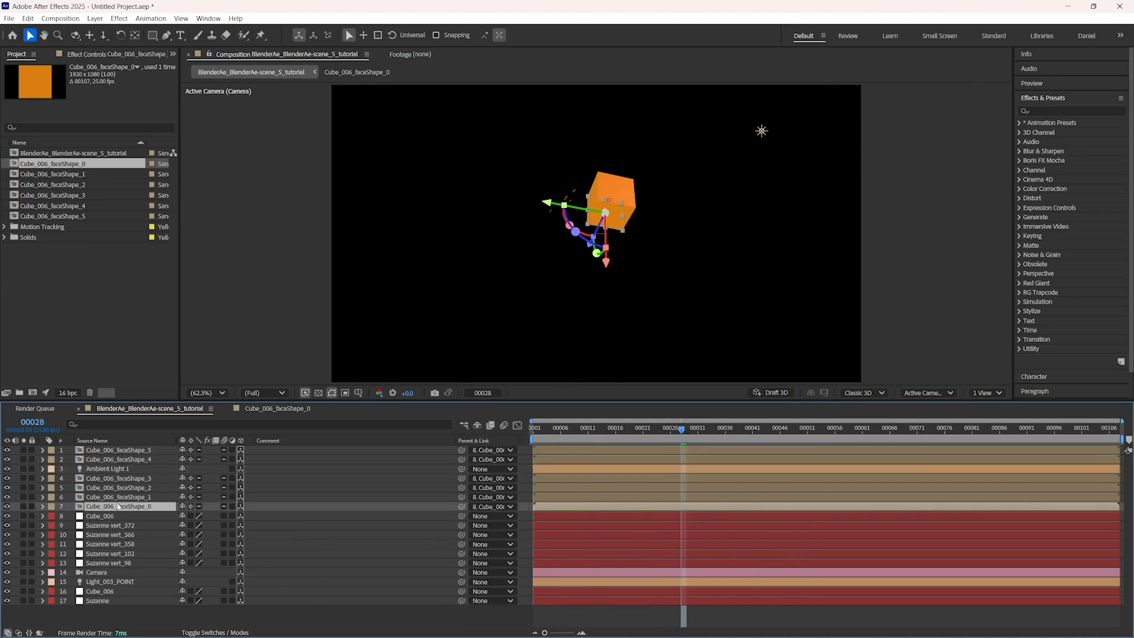
key("e")
key("e")
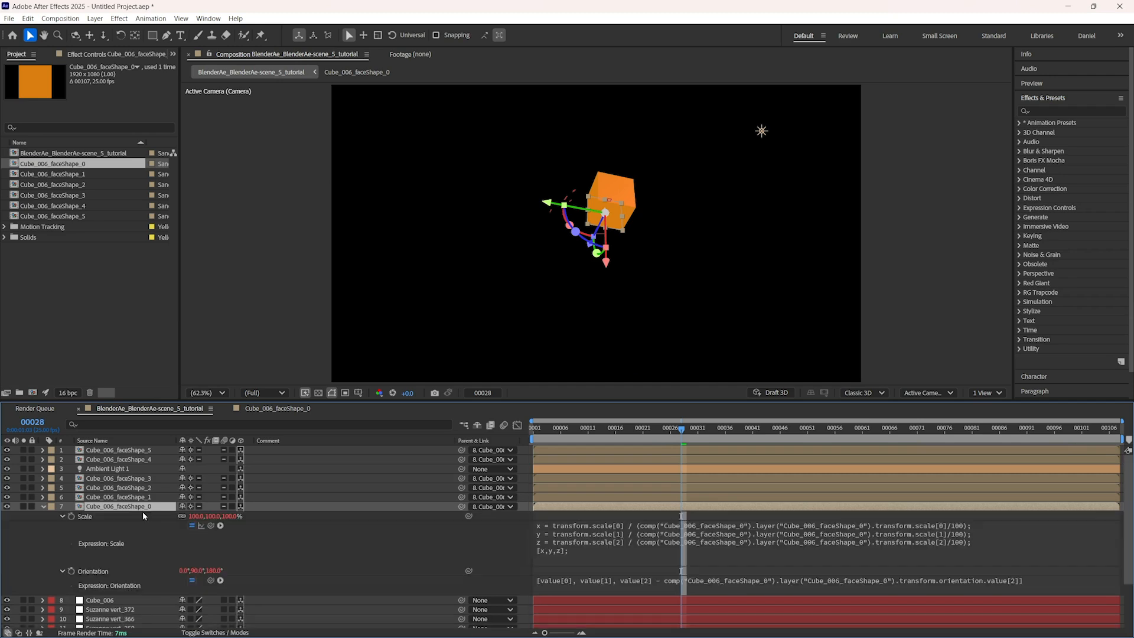
In the Cube_006_faceShape_0 composition, scale down the shape and set its orientation to 0°, 0°, 27°, then check the cube in the main composition
double_click(116, 508)
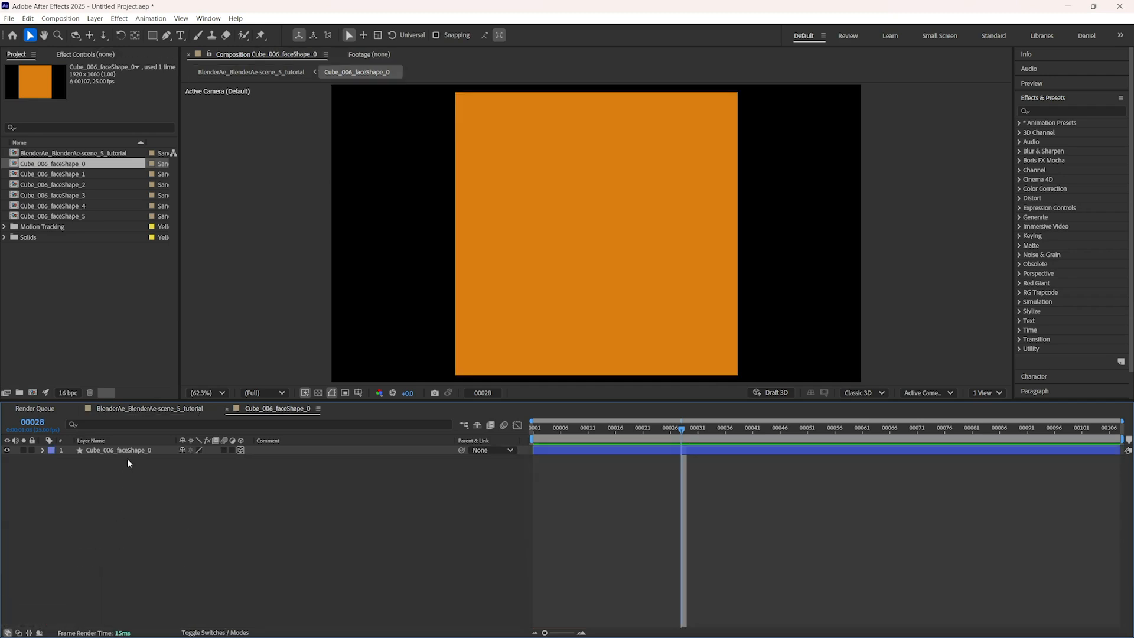
key("s")
left_click_drag(199, 460, 230, 458)
key("r")
left_click(232, 537)
key("Tab")
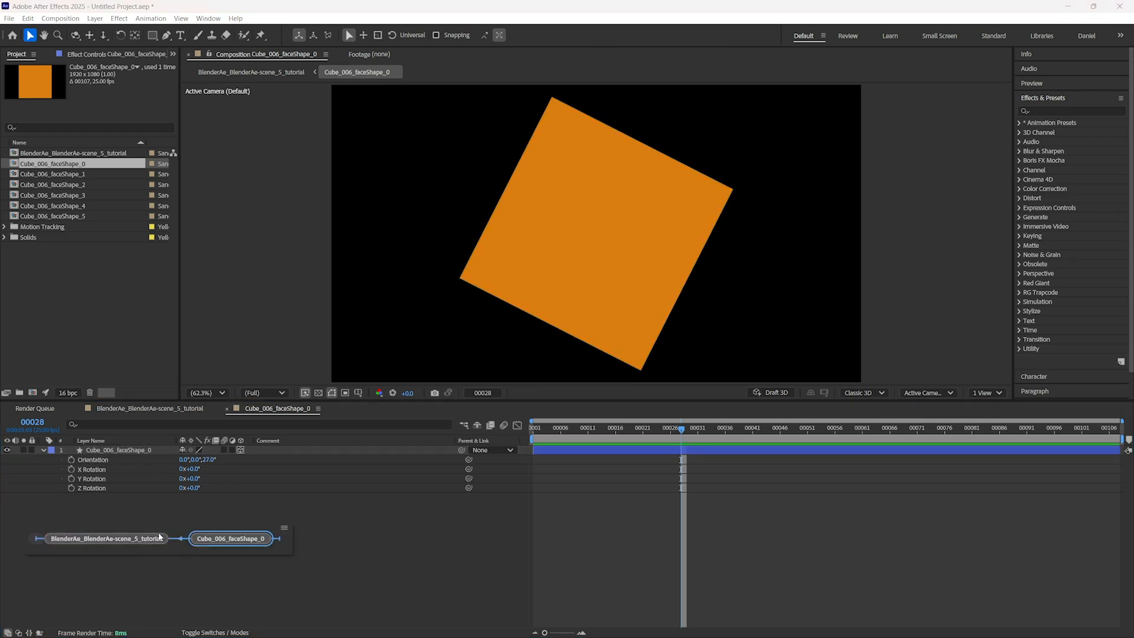
left_click(160, 537)
left_click_drag(665, 430, 620, 438)
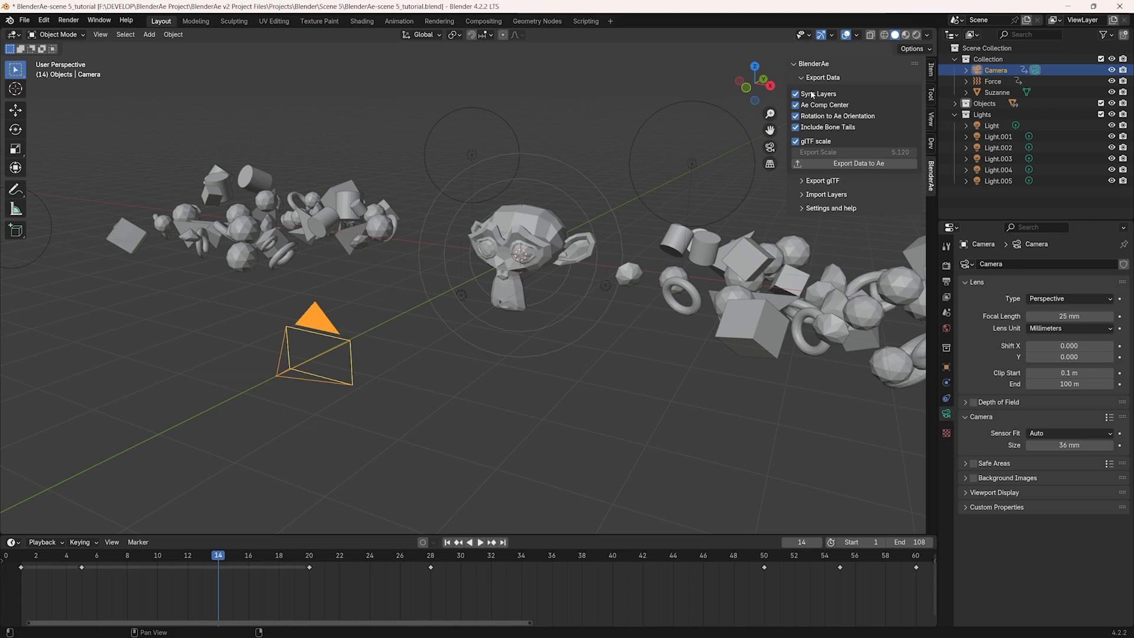
Switch to Blender and export Suzanne to After Effects with Sync Layers enabled
left_click(890, 163)
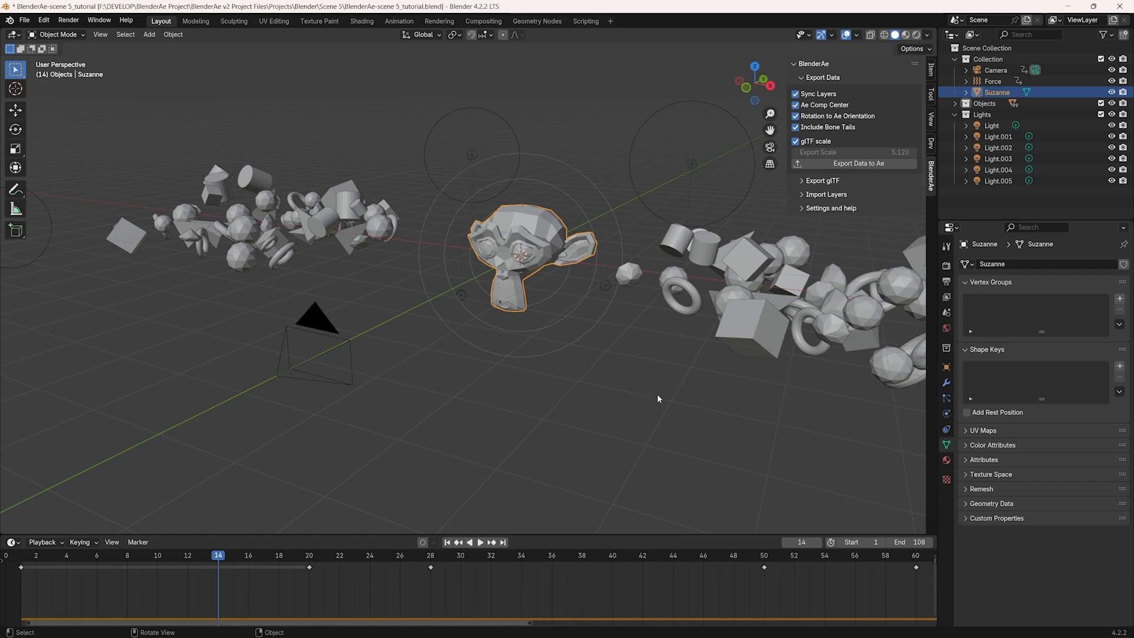
Rotate Suzanne by -188°, scale it down, lower it about 0.63 m along Z and export it again
key("r")
left_click(535, 257)
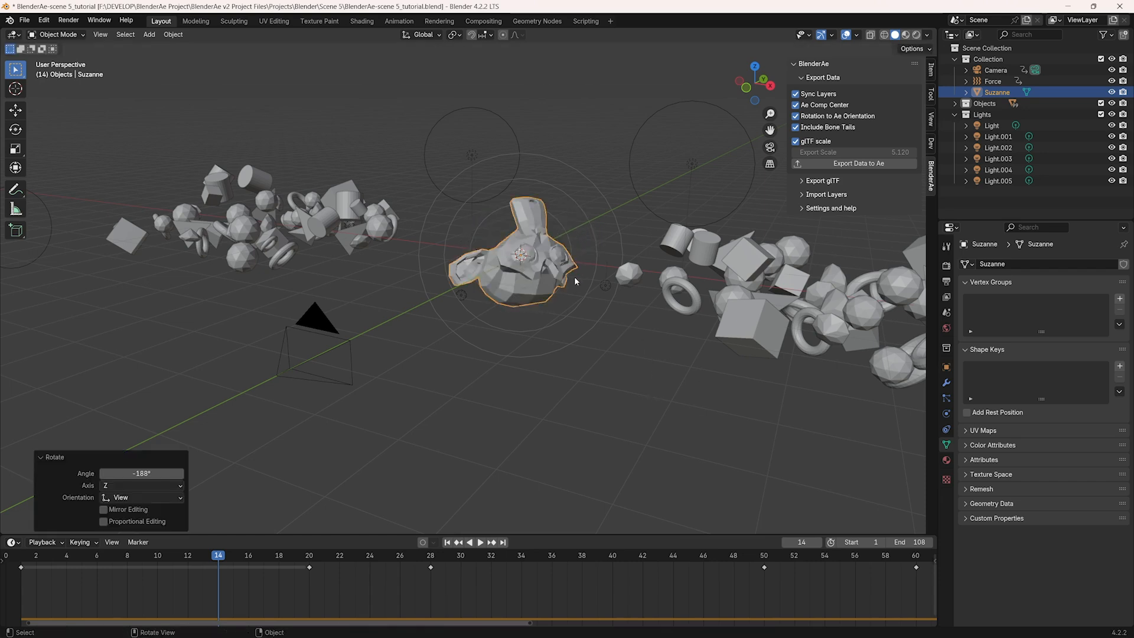
key("s")
left_click(552, 275)
key("g")
key("z")
left_click(537, 315)
left_click(820, 161)
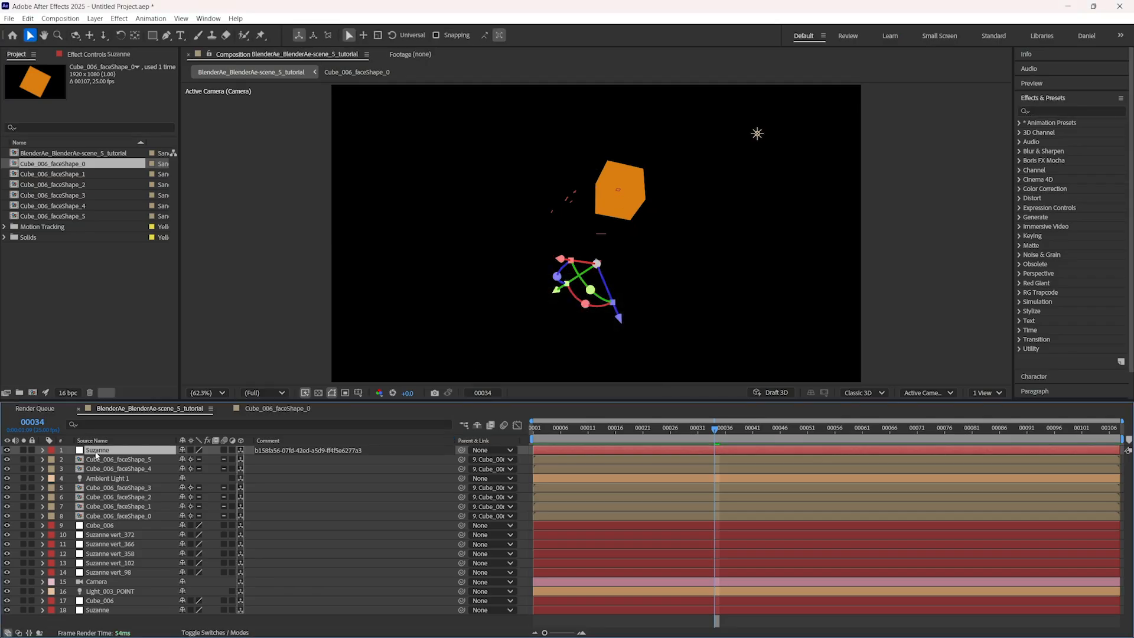
Solo the synced Suzanne layer in After Effects and reveal its rotation and scale properties
left_click(24, 450)
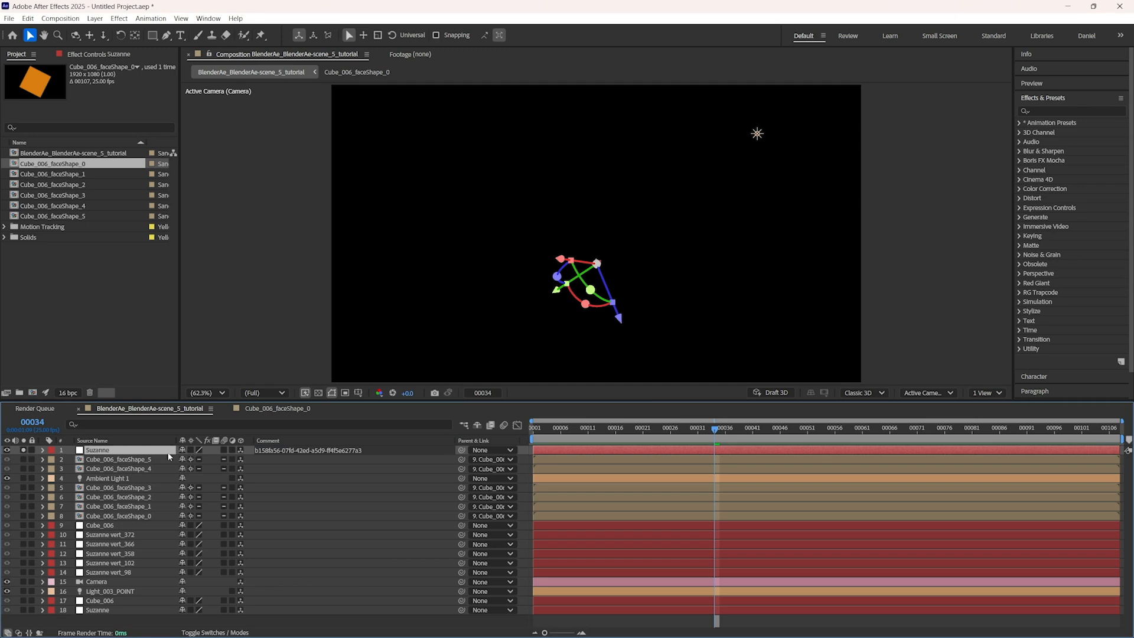
key("r")
key("s")
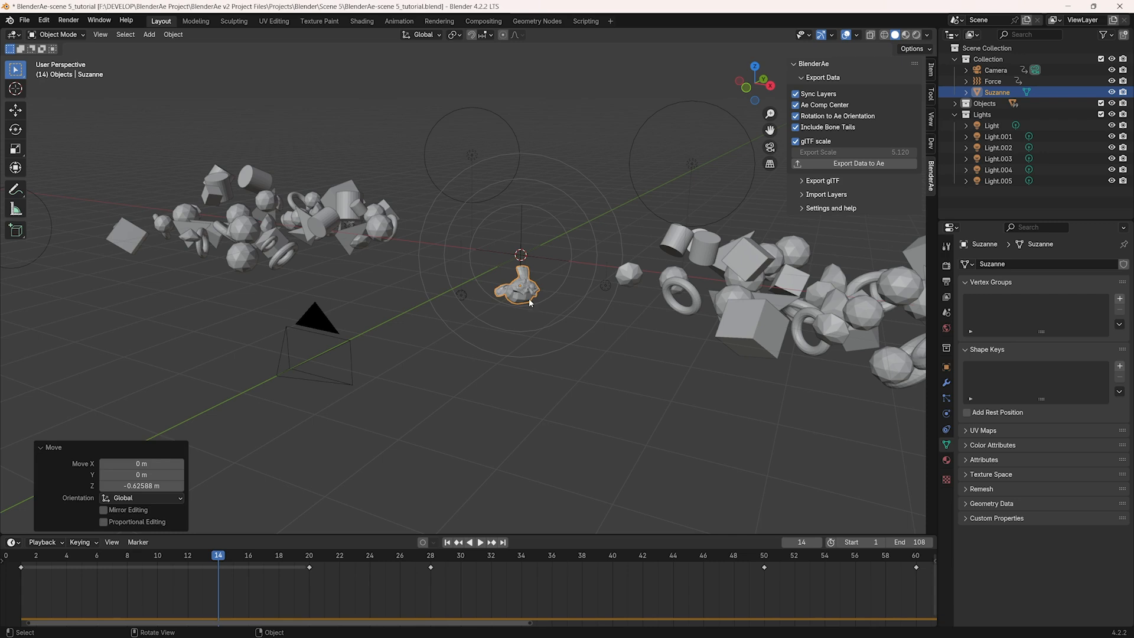
In Blender, undo Suzanne's move, scaling and rotation, and export it again to After Effects
key("ctrl+z")
key("ctrl+z")
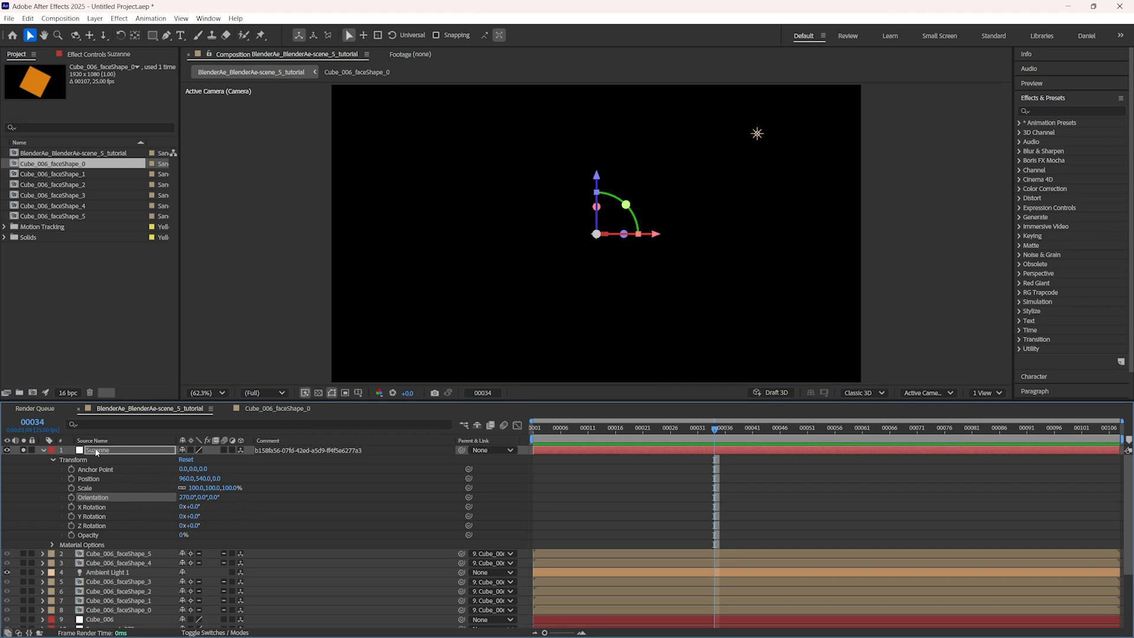
In Blender, select the animated Cube.005 and export it to After Effects with Rotation to Ae Orientation enabled
key("alt+Tab")
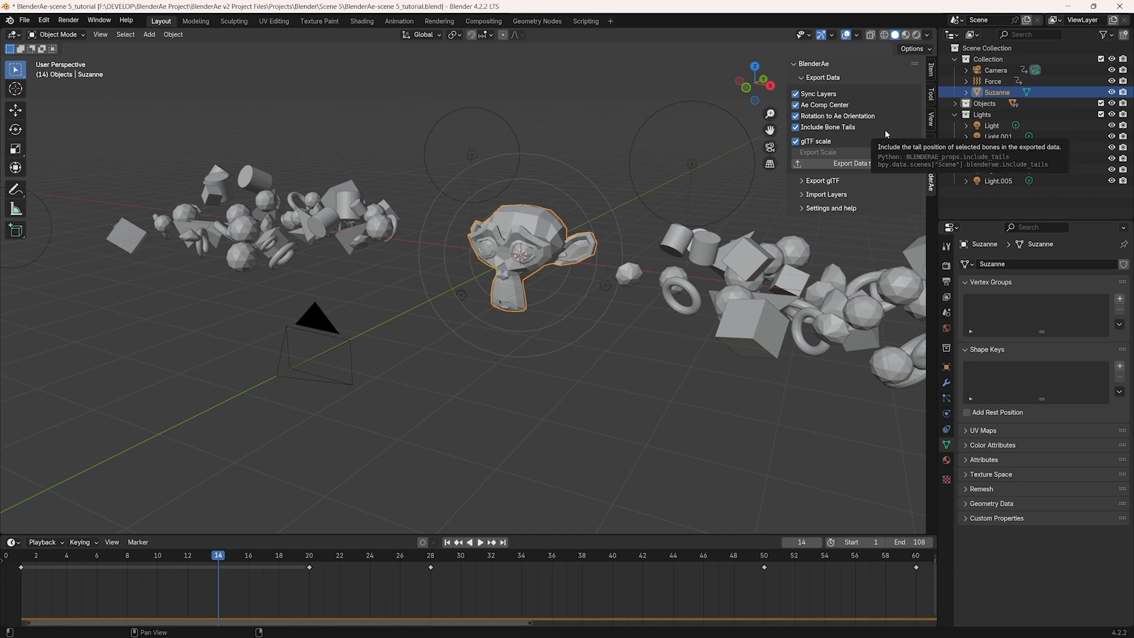
left_click(851, 121)
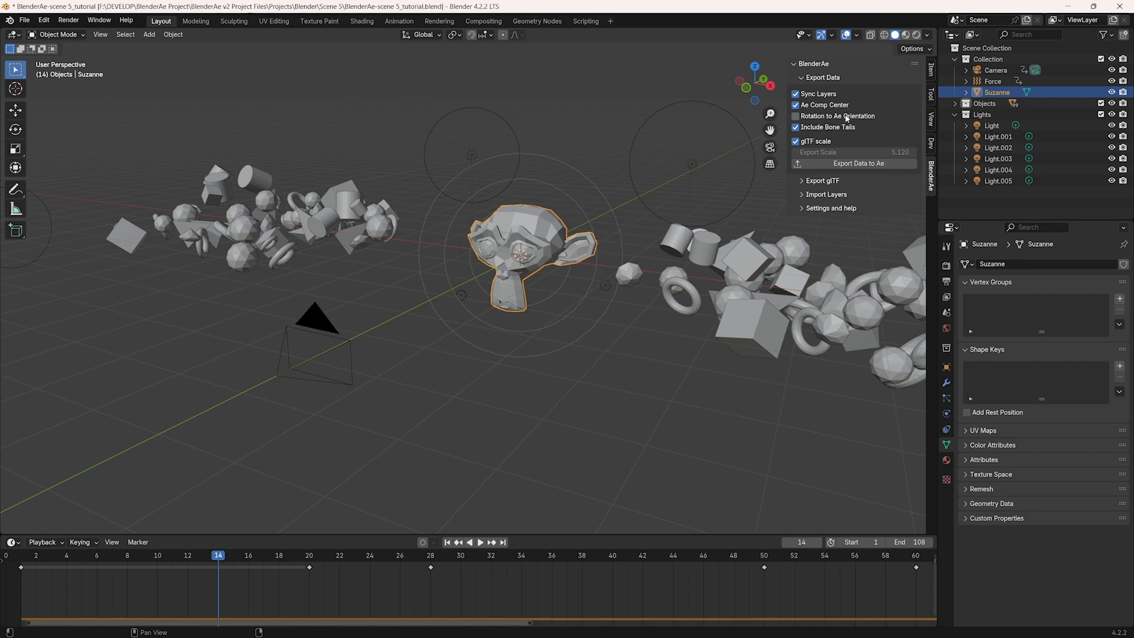
left_click(856, 117)
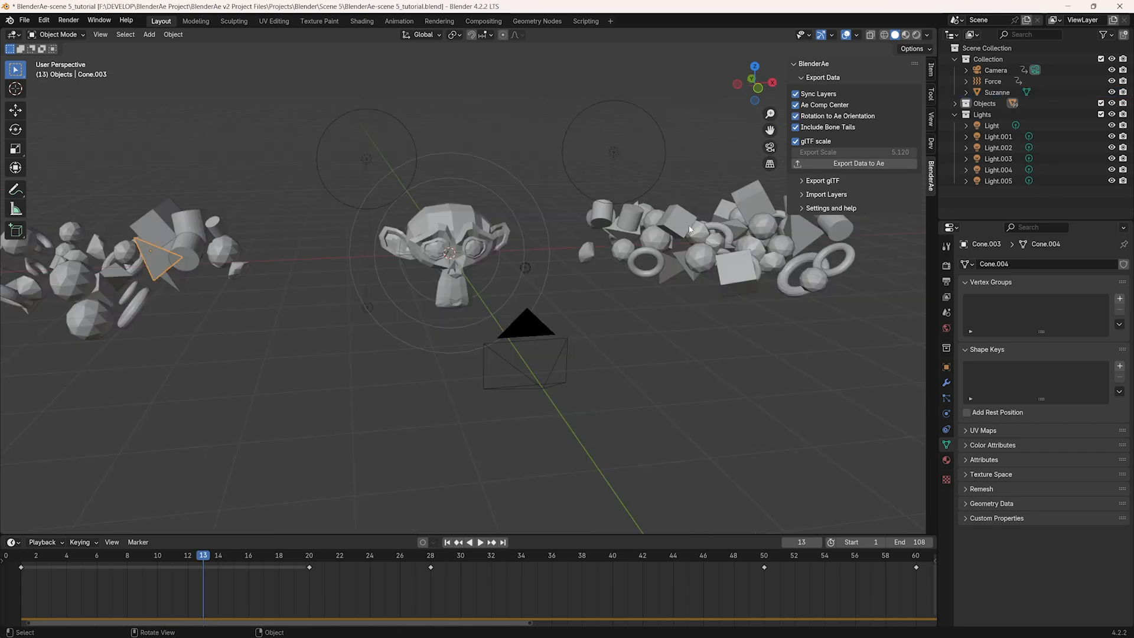
left_click(677, 224)
left_click_drag(205, 560, 109, 560)
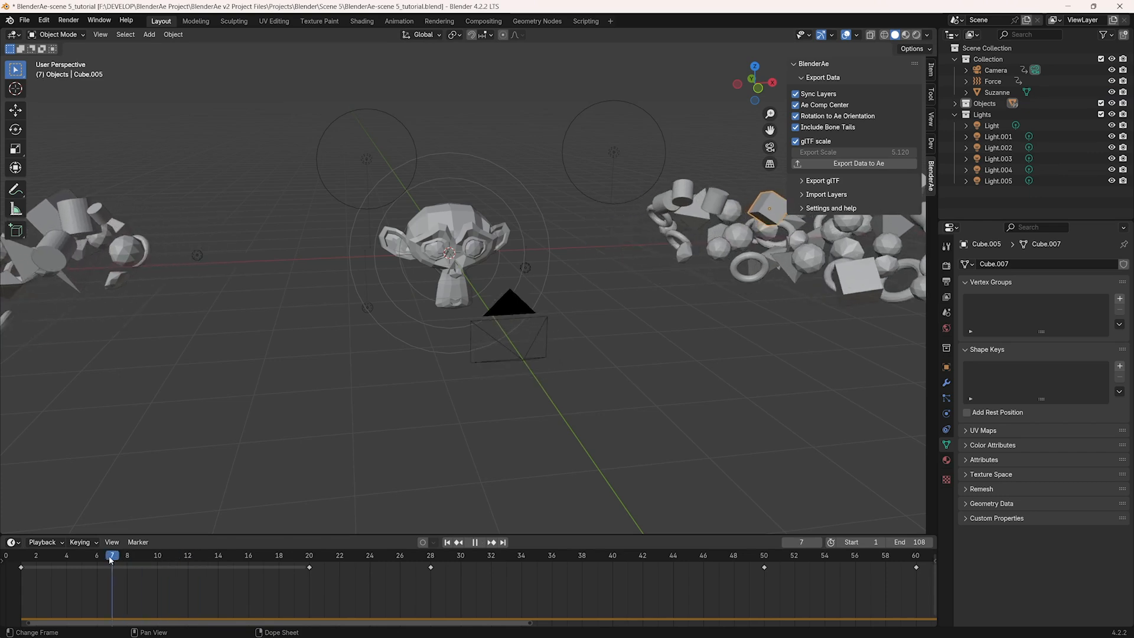
key("space")
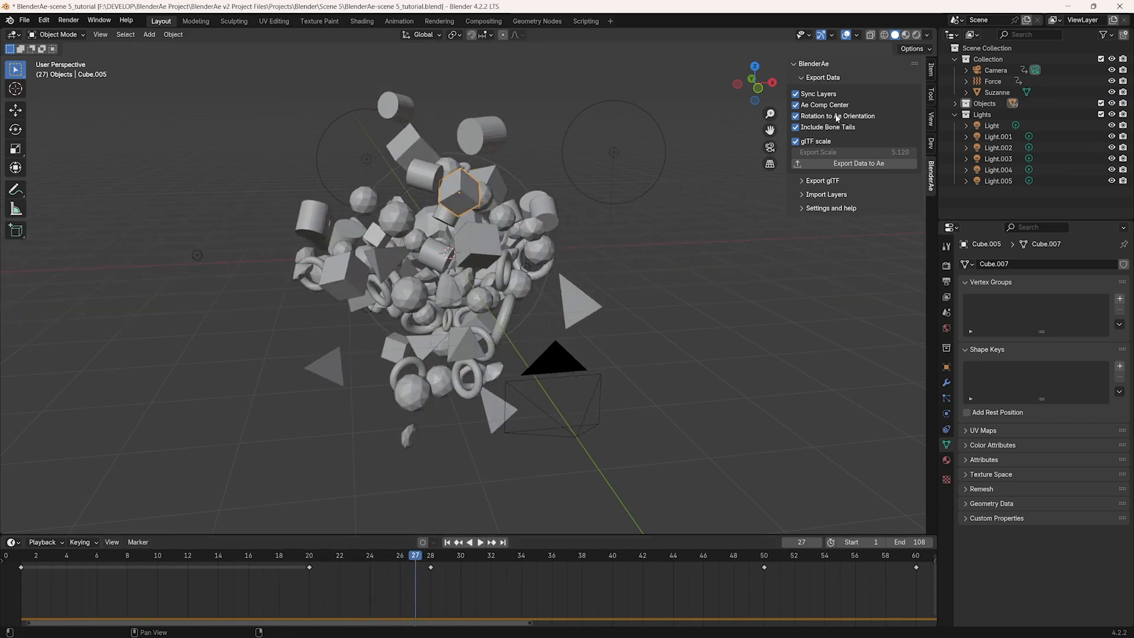
left_click(831, 168)
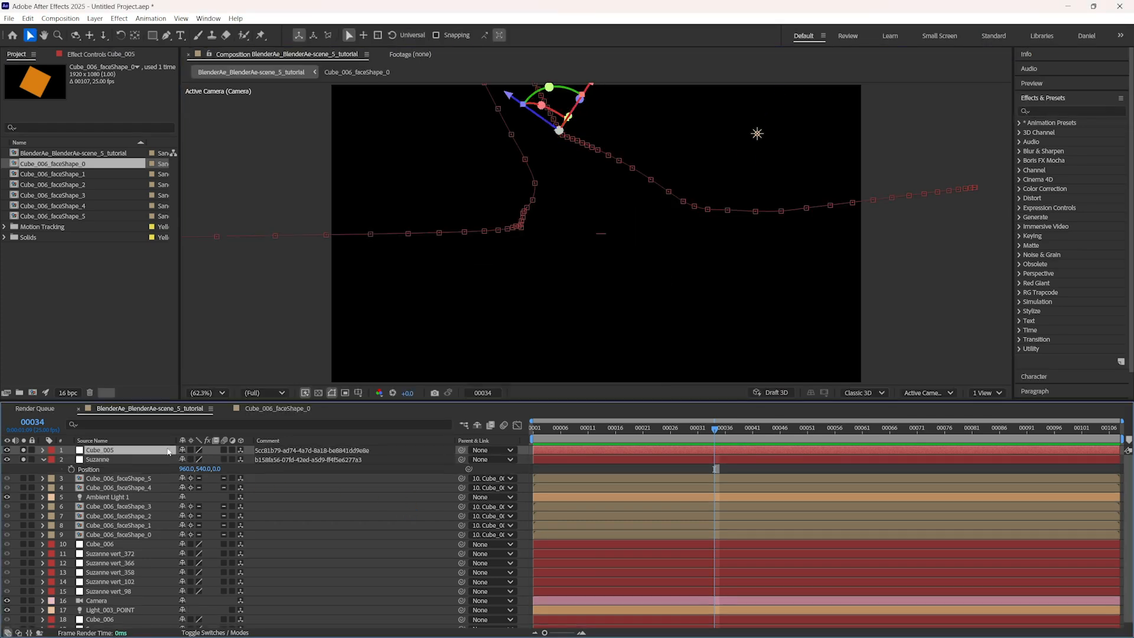
Scrub the Cube_005 layer's motion to frame 28 and reveal its orientation keyframes
left_click_drag(715, 429, 681, 436)
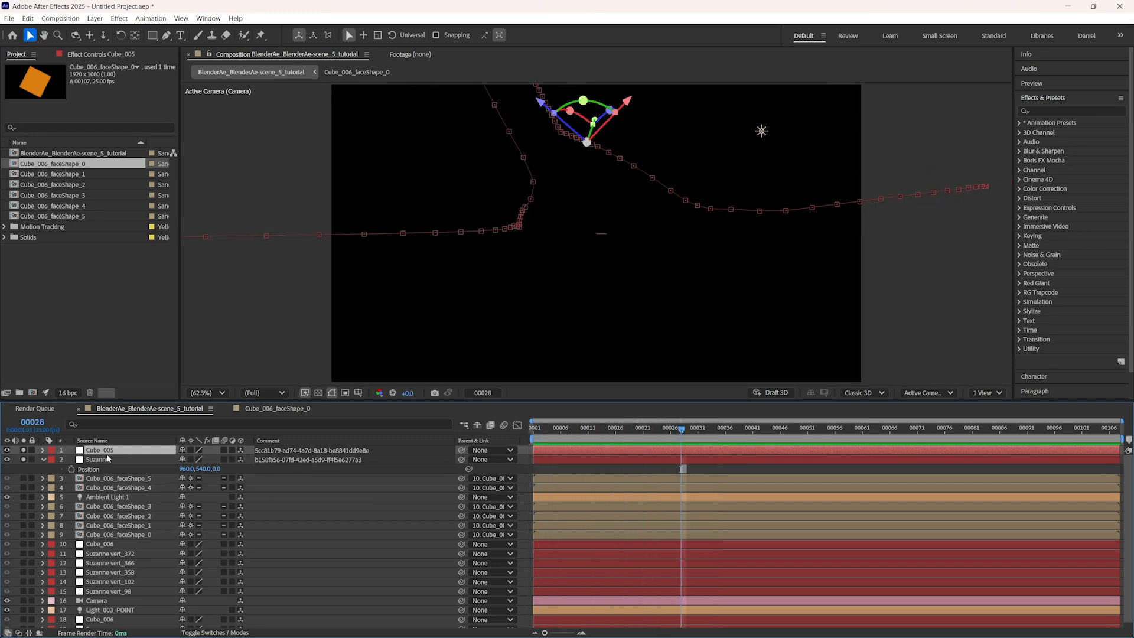
key("r")
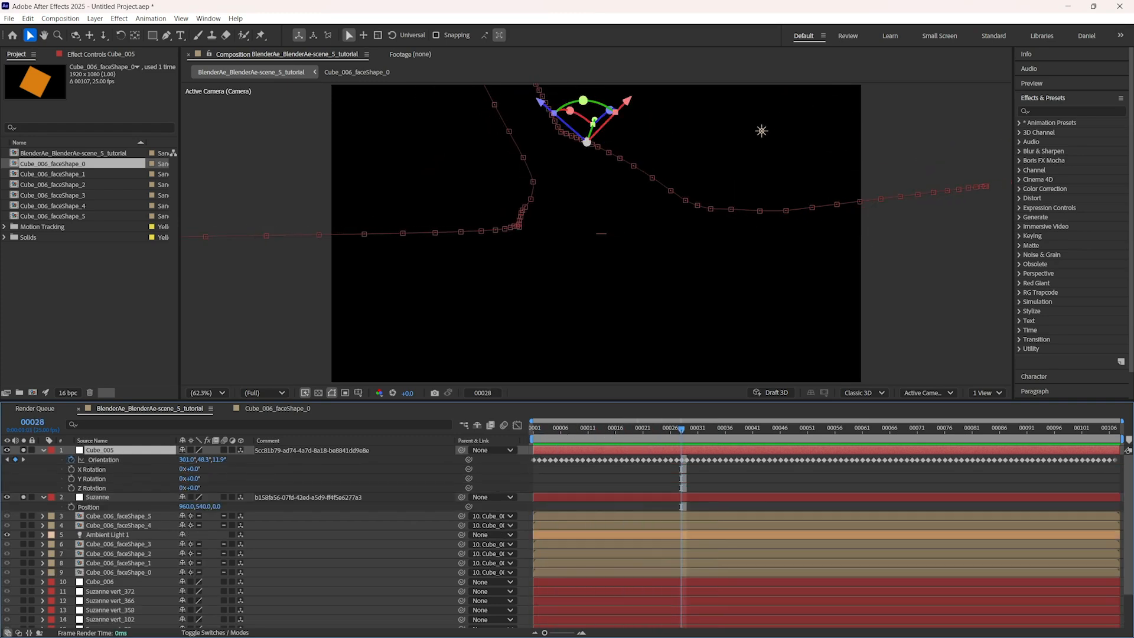
Switch to Blender and re-export Cube.005 with Rotation to Ae Orientation turned off, then return to After Effects
left_click(457, 626)
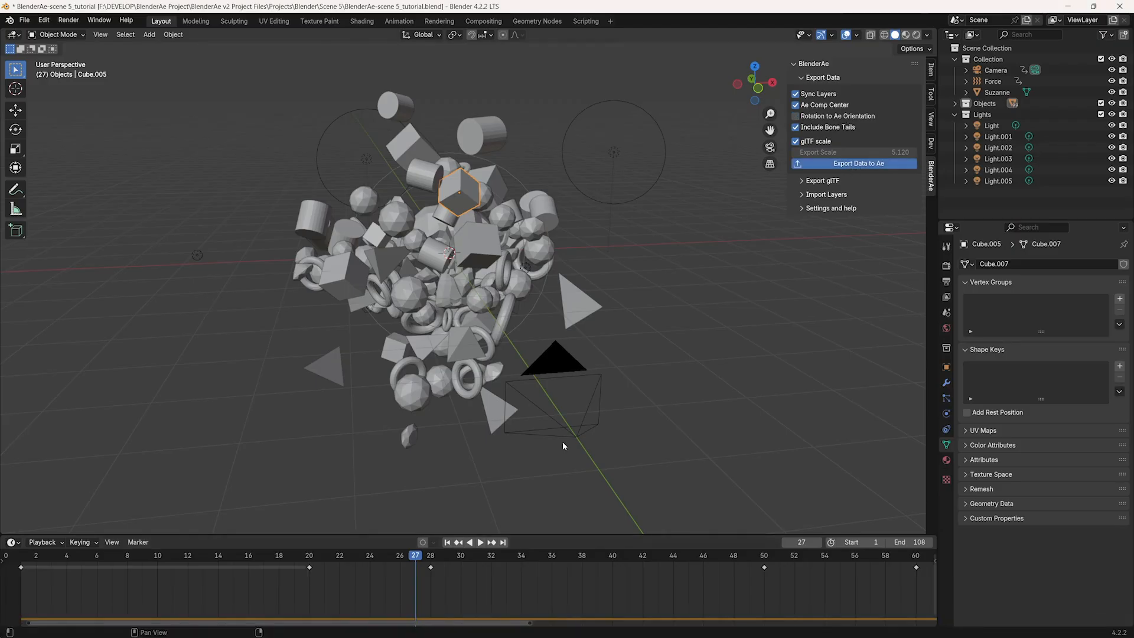
key("alt+Tab")
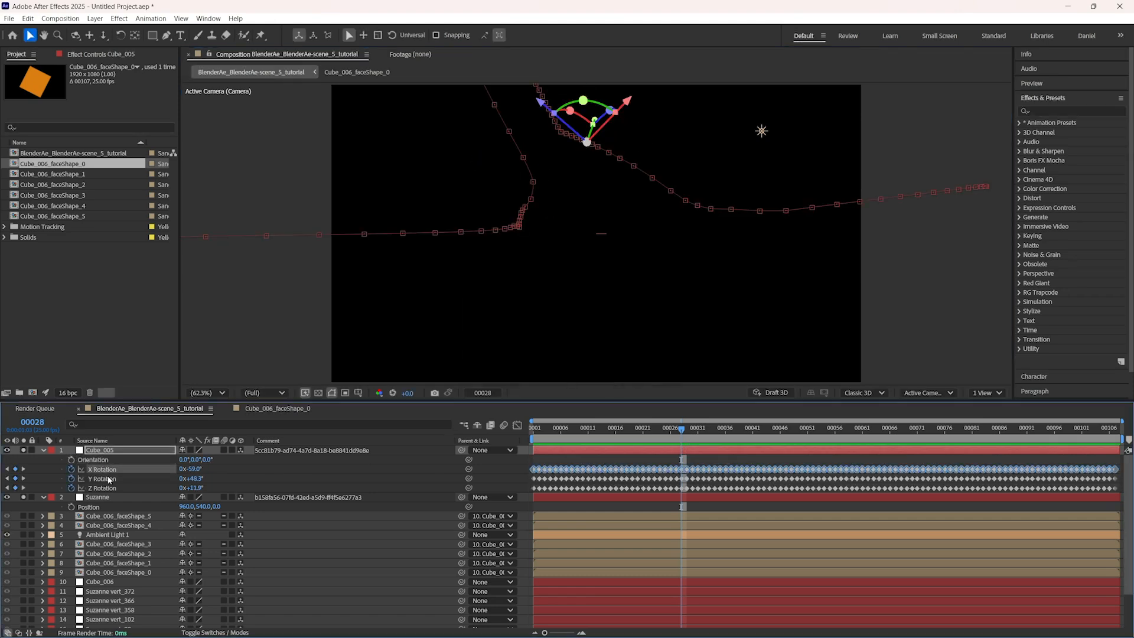
Examine the Cube_005 layer's separate X, Y and Z Rotation keyframes and scrub to frame 25
left_click(107, 479)
left_click(107, 488)
mouse_move(679, 430)
left_mouse_down()
mouse_move(720, 430)
mouse_move(605, 433)
mouse_move(665, 437)
left_mouse_up()
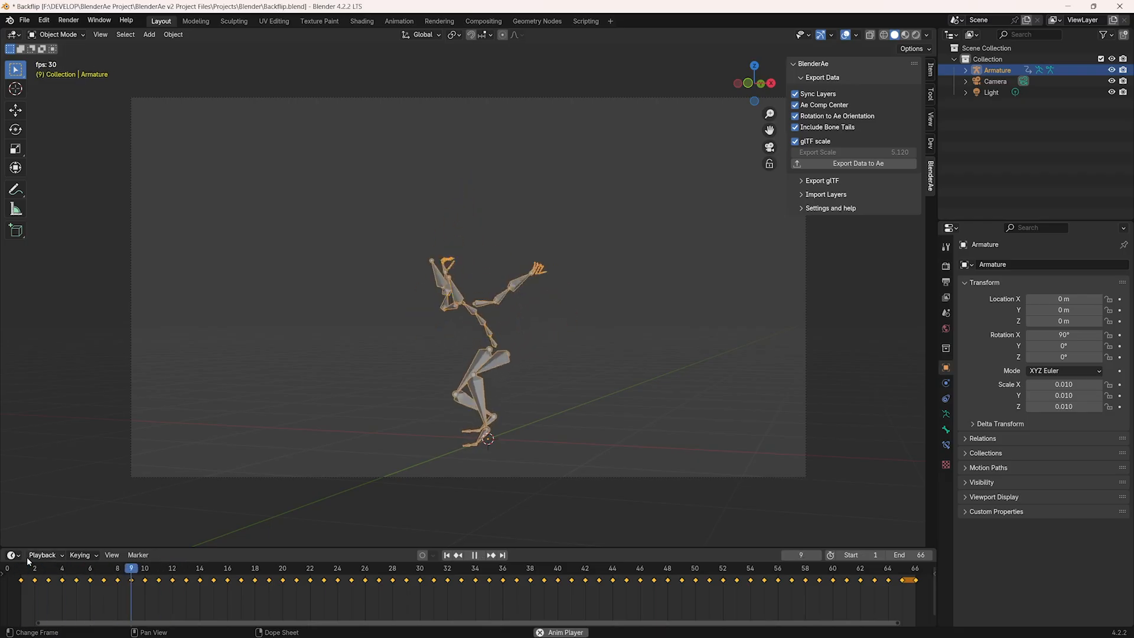
In Blender's Backflip scene, put the armature in Pose Mode, select the mixamorig:Head bone and export it with its tail to After Effects
key("space")
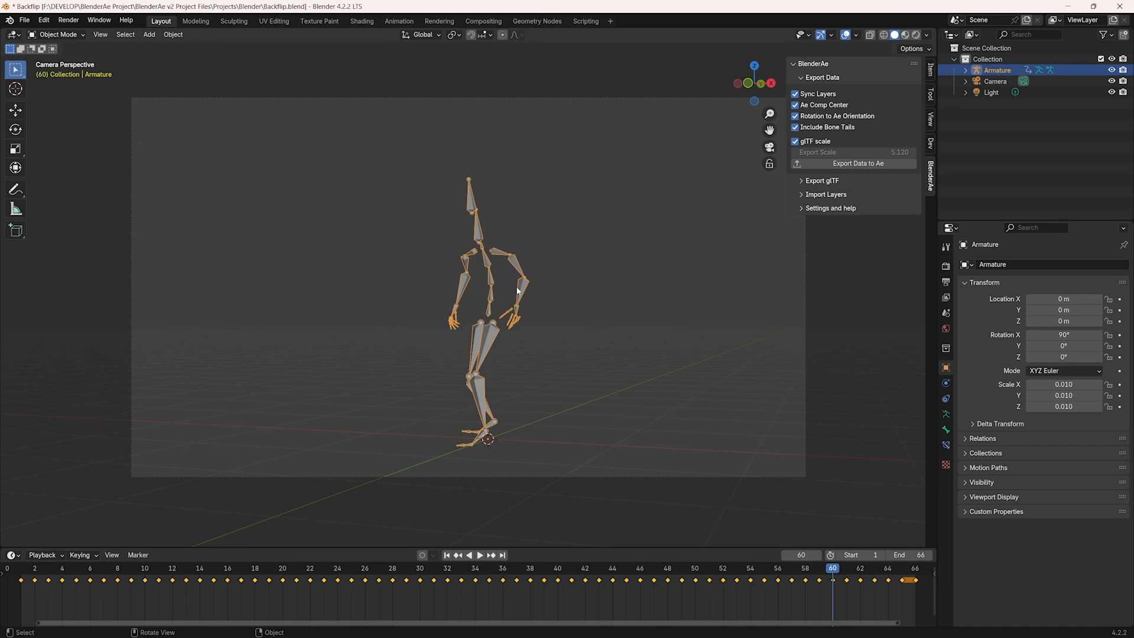
key("ctrl+Tab")
left_click(484, 334)
left_click(478, 215)
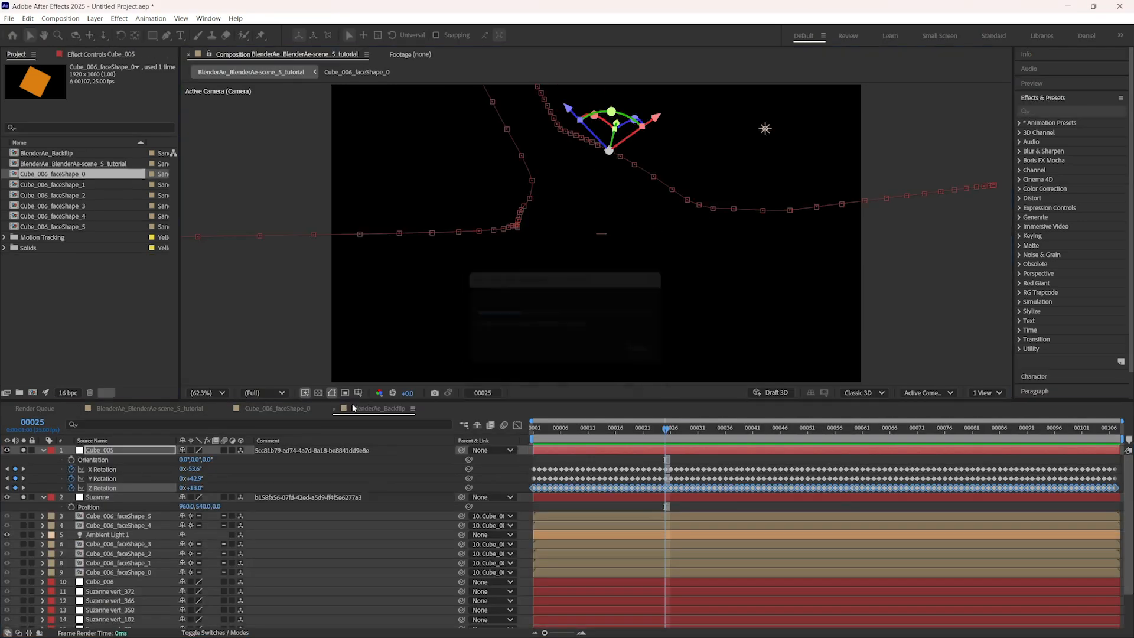
Export the Backflip scene's camera to After Effects and scrub through the motion of the bone's head and tail layers
left_click(172, 516)
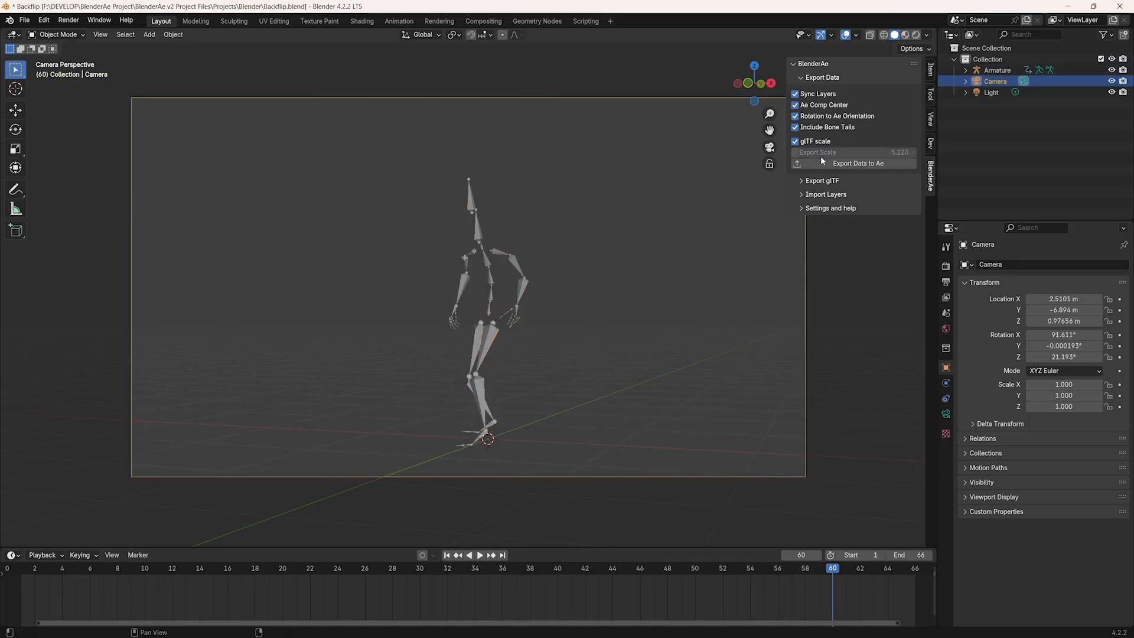
left_click(824, 163)
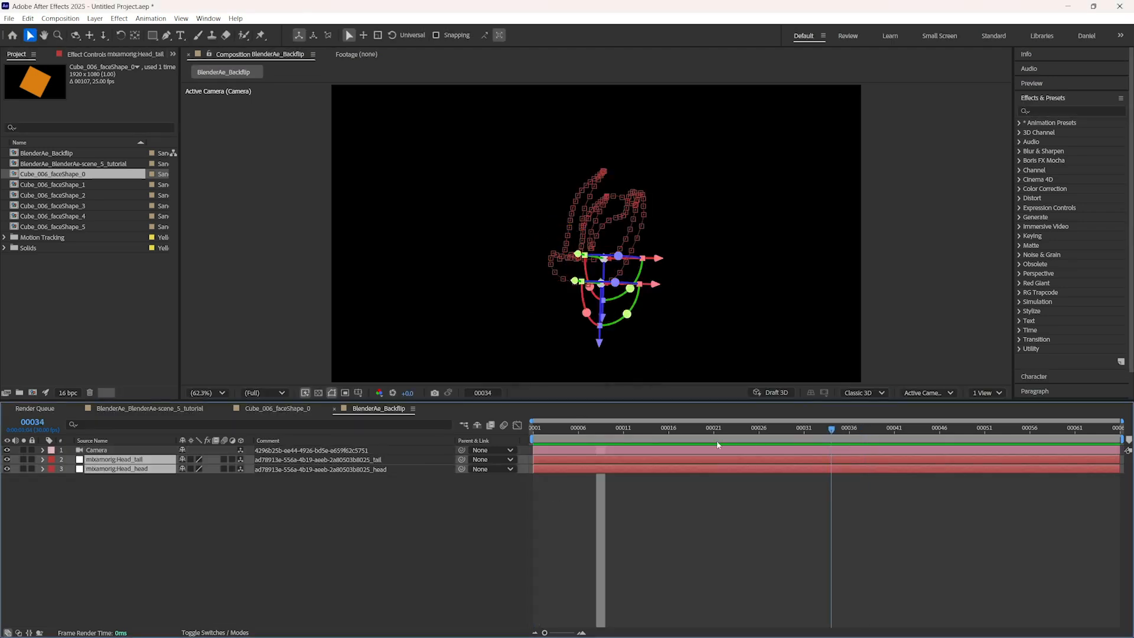
left_click_drag(593, 445, 856, 446)
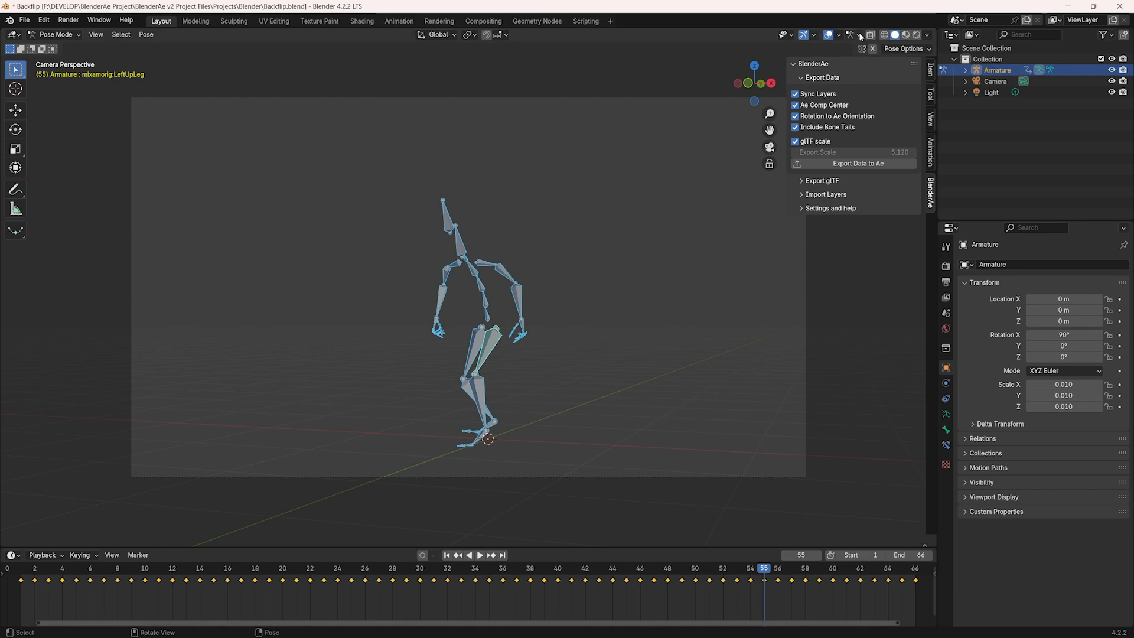
Turn on the viewport statistics for the armature's bones, then switch to After Effects and scrub through the BlenderAe_Backflip bone layers
left_click(839, 35)
left_click(804, 123)
mouse_move(579, 629)
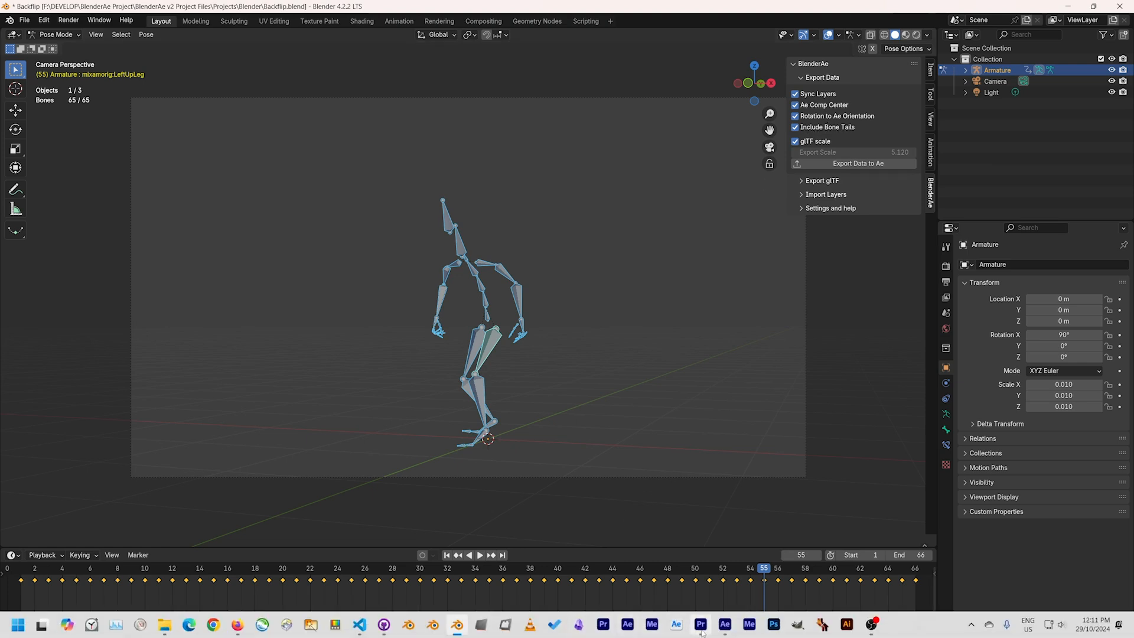
left_click(724, 629)
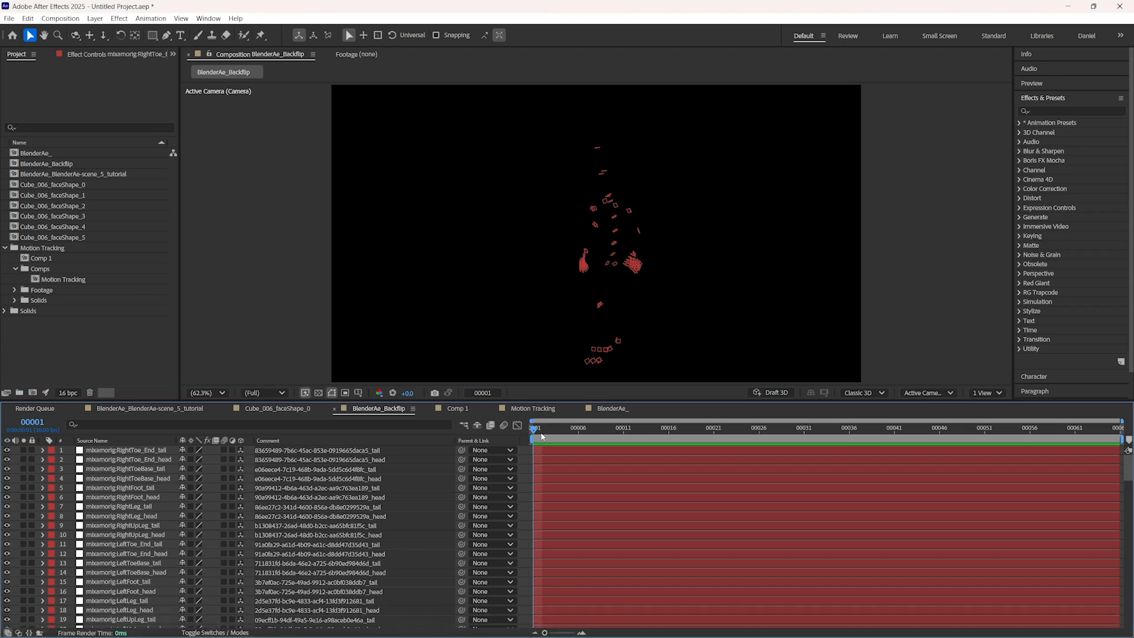
left_click_drag(540, 436, 764, 488)
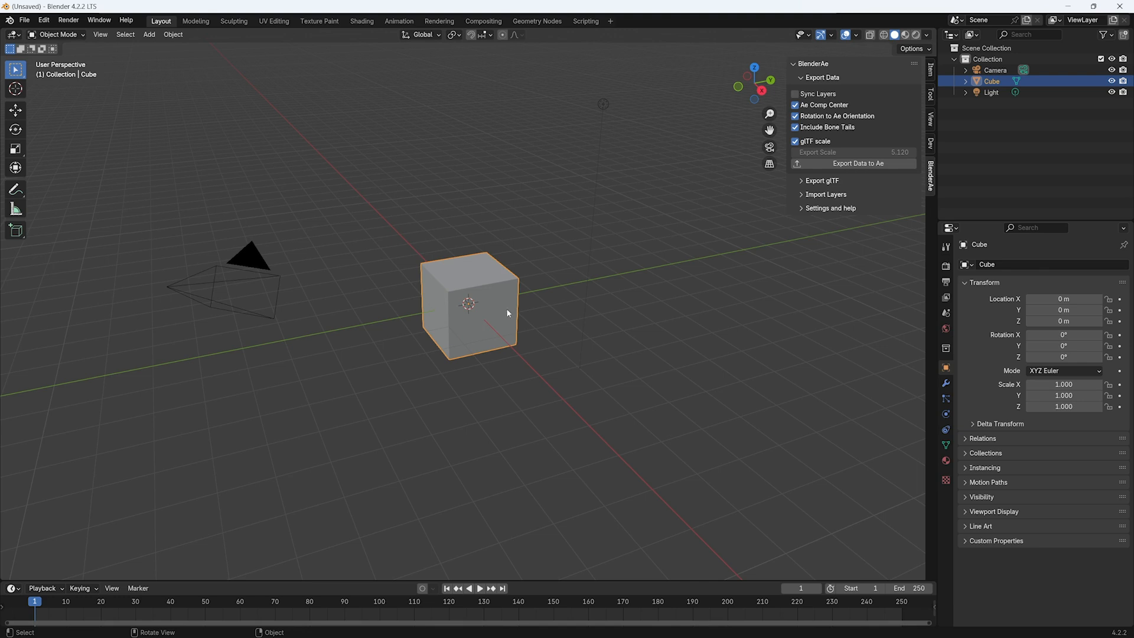
In the new Blender scene, show the add-on's glTF export settings and save the file as Cube in the Projects\Blender folder
left_click(810, 78)
left_click(804, 92)
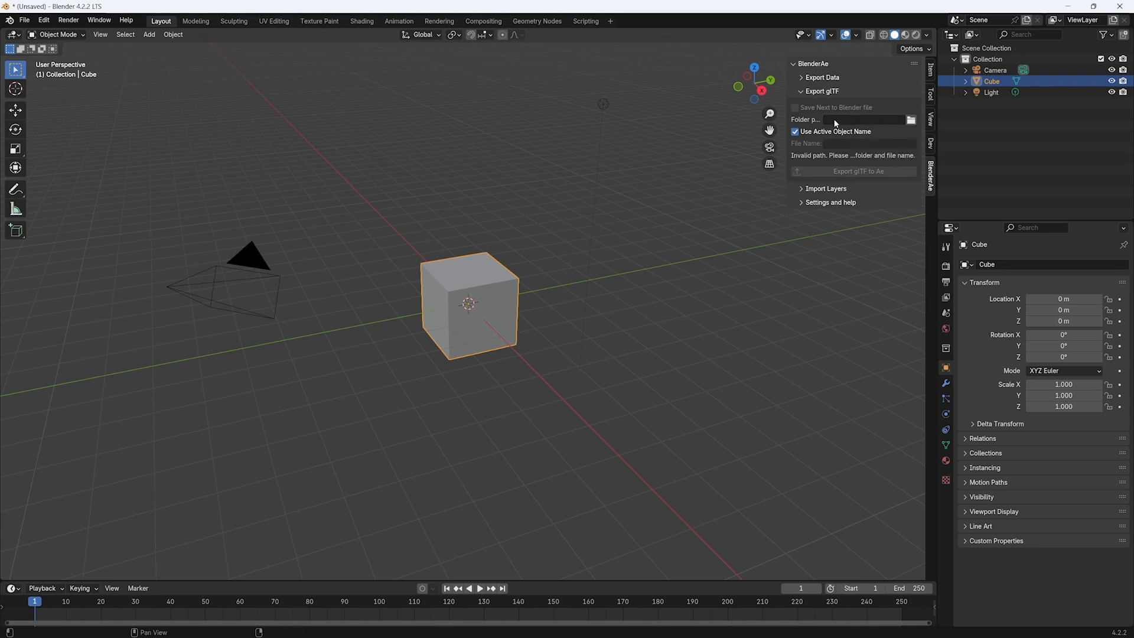
left_click(25, 20)
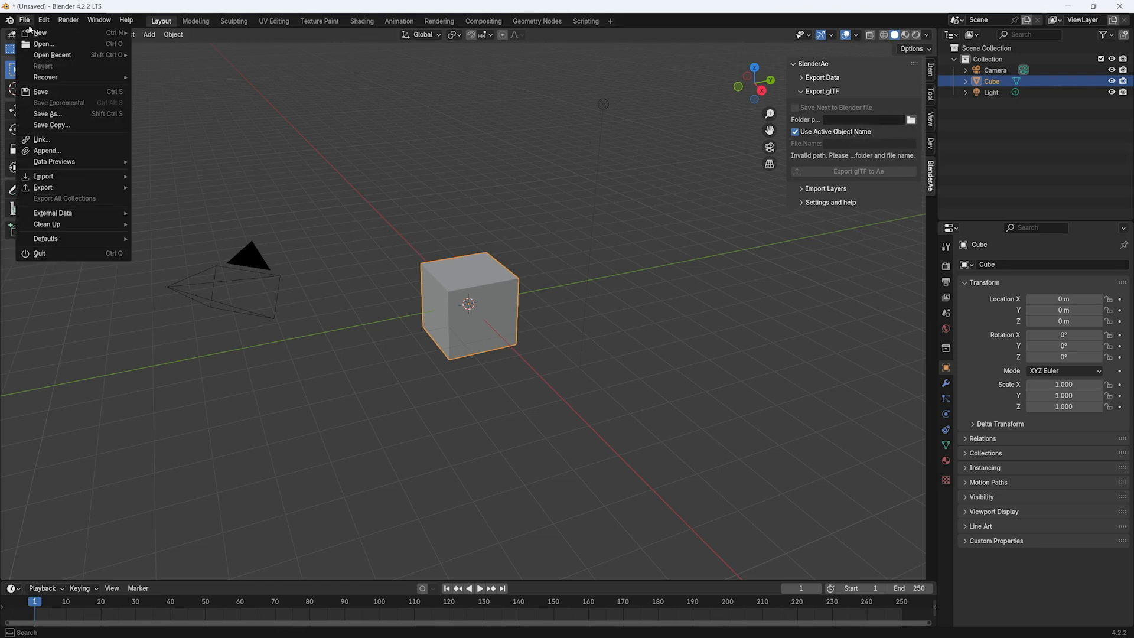
left_click(50, 93)
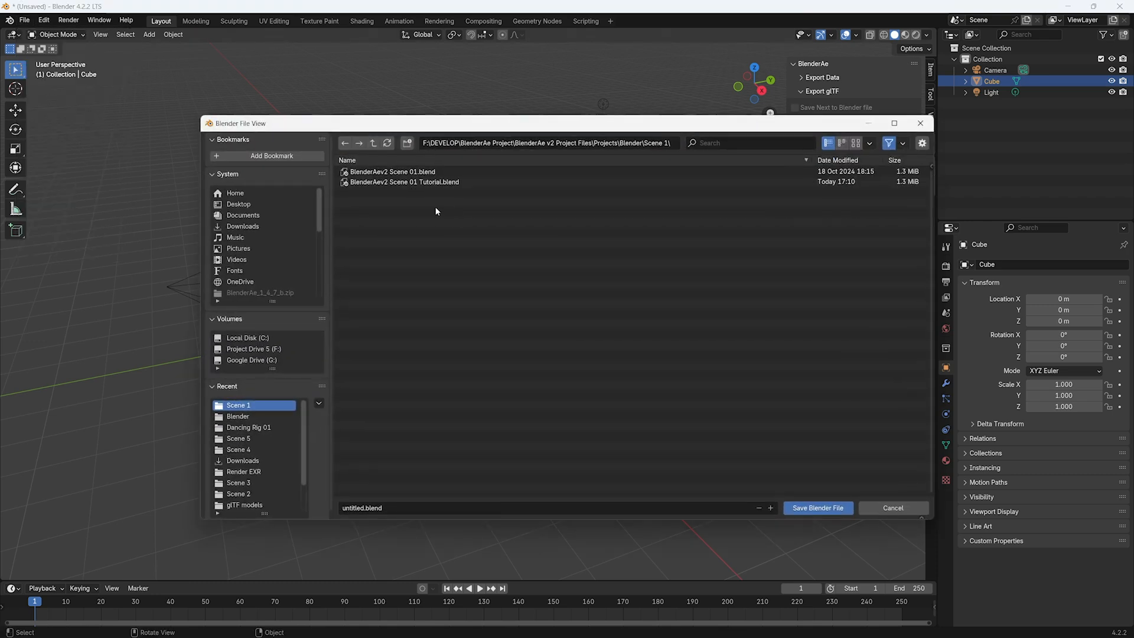
left_click(373, 143)
left_click(353, 508)
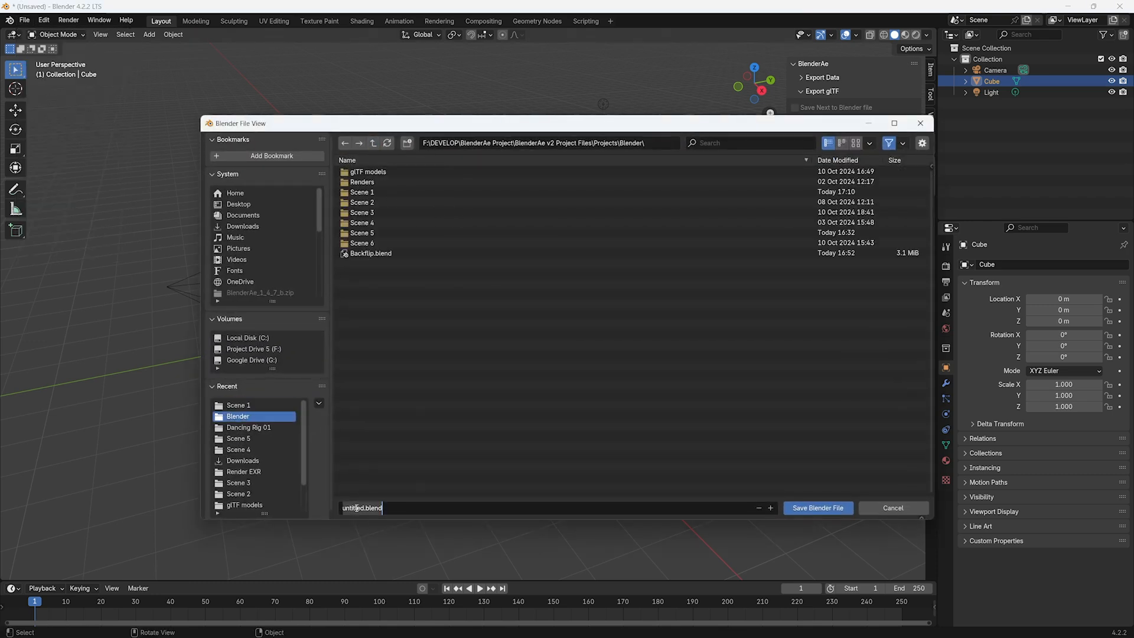
type("Cube")
left_click(818, 509)
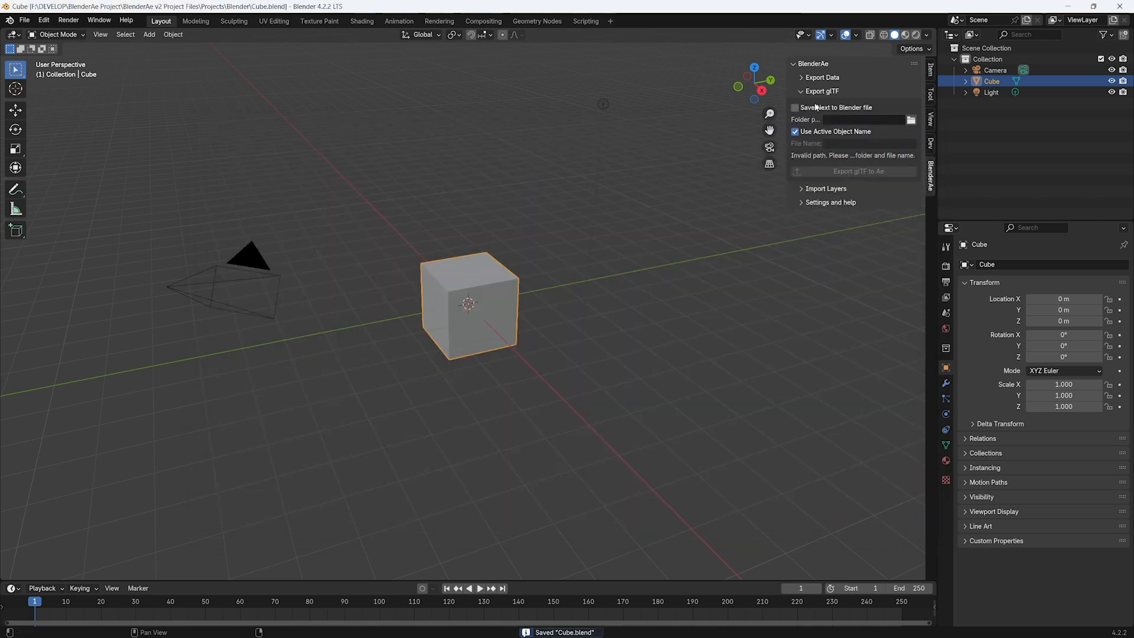
Enable Save Next to Blender file, export the cube as glTF to After Effects and open the BlenderAe_Cube composition
left_click(820, 110)
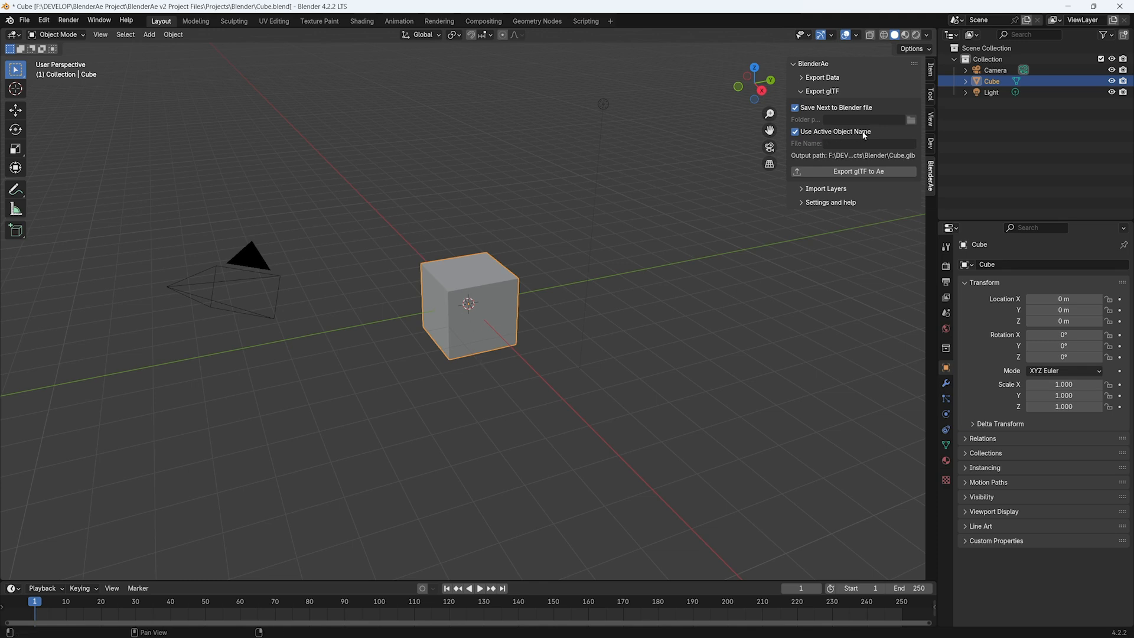
left_click_drag(788, 171, 771, 155)
left_click(843, 172)
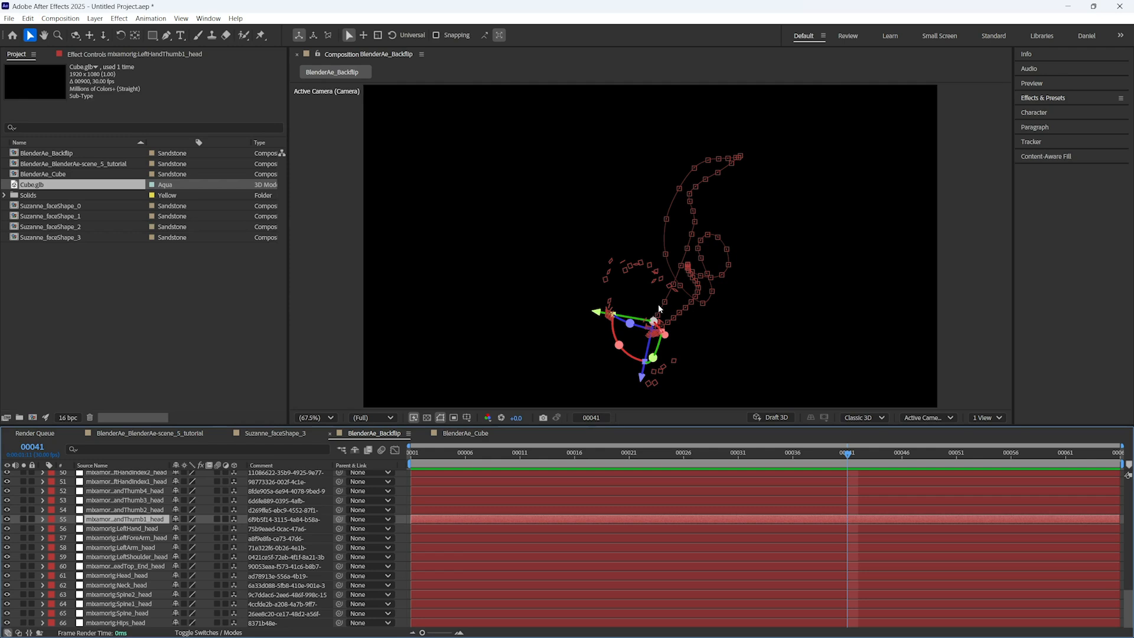
left_click(466, 433)
left_click(481, 508)
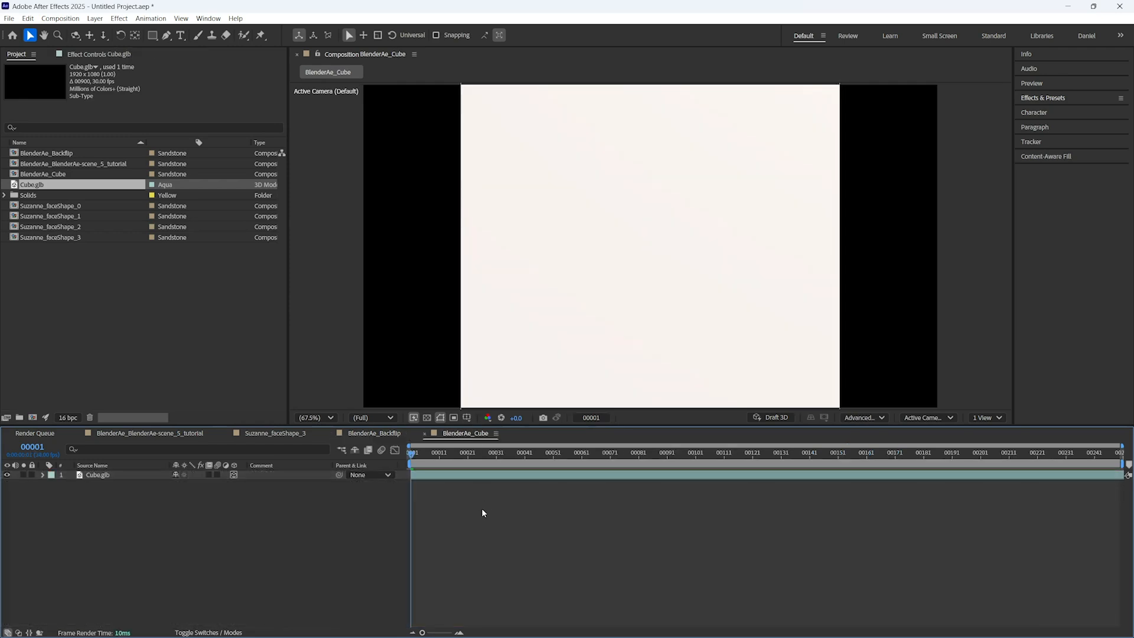
Return to Blender, select the camera and export its data to the BlenderAe_Cube composition in After Effects
mouse_move(488, 635)
left_click(458, 625)
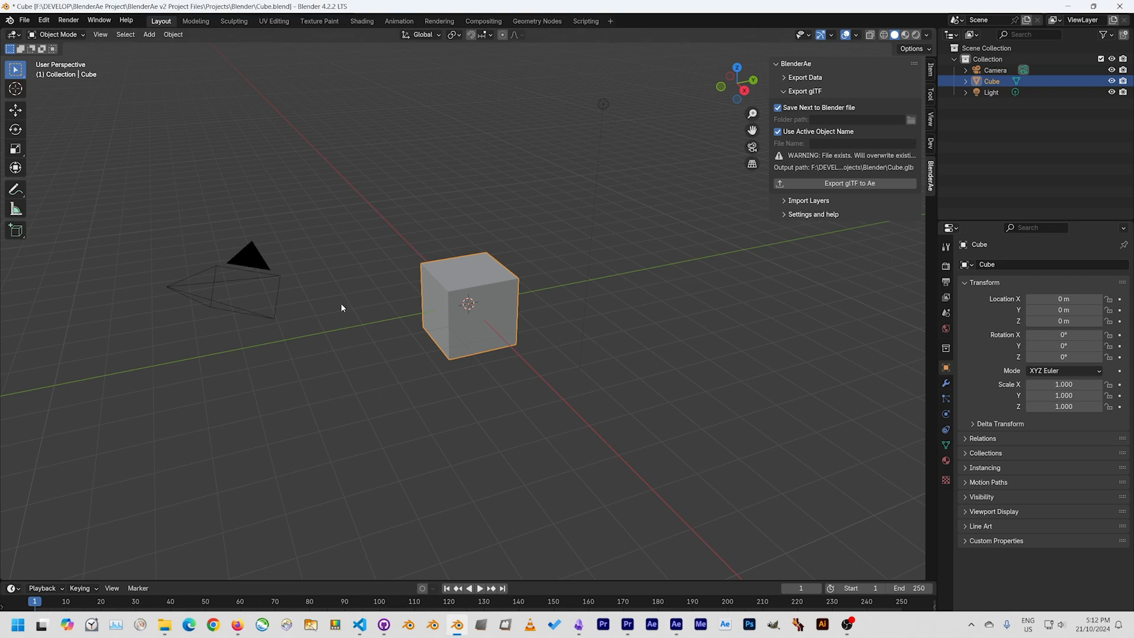
left_click(256, 255)
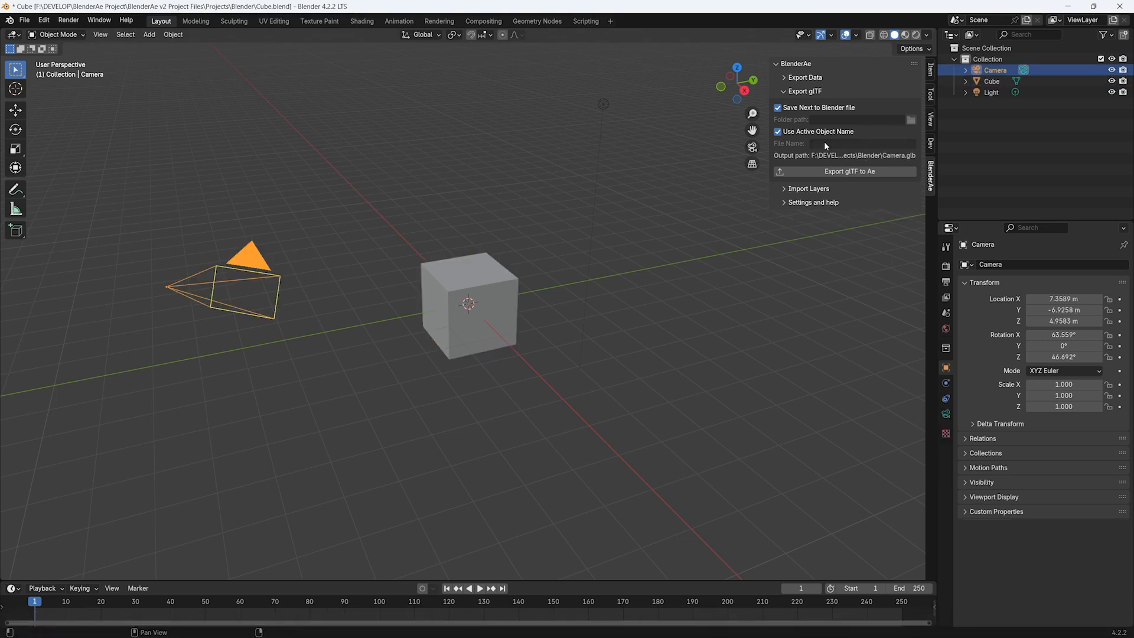
left_click(786, 91)
left_click(786, 77)
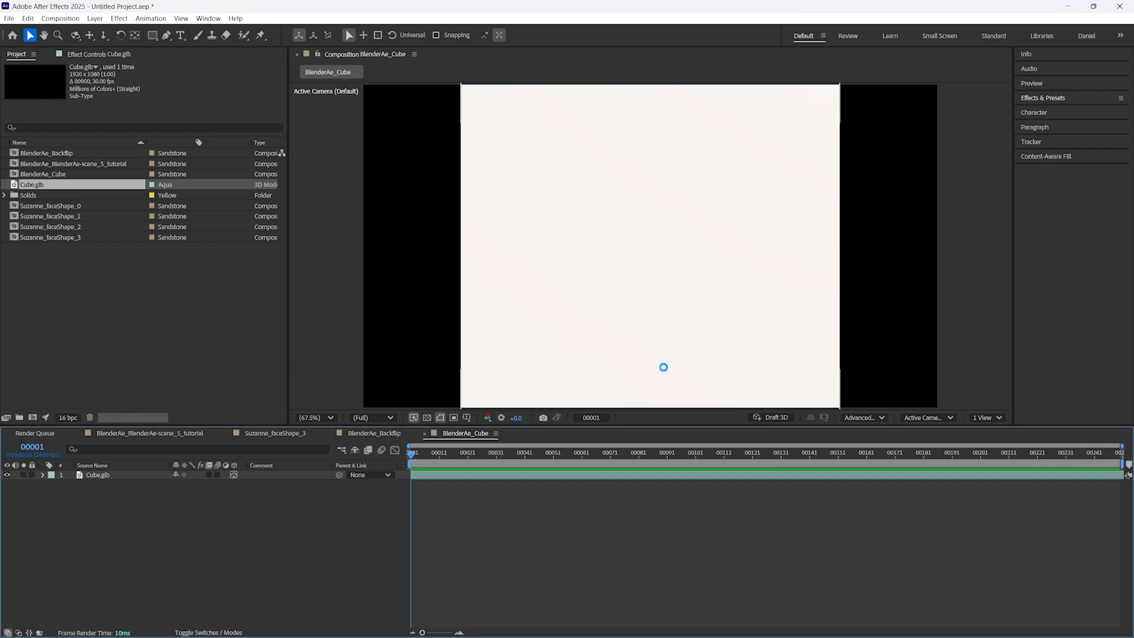
left_click(262, 541)
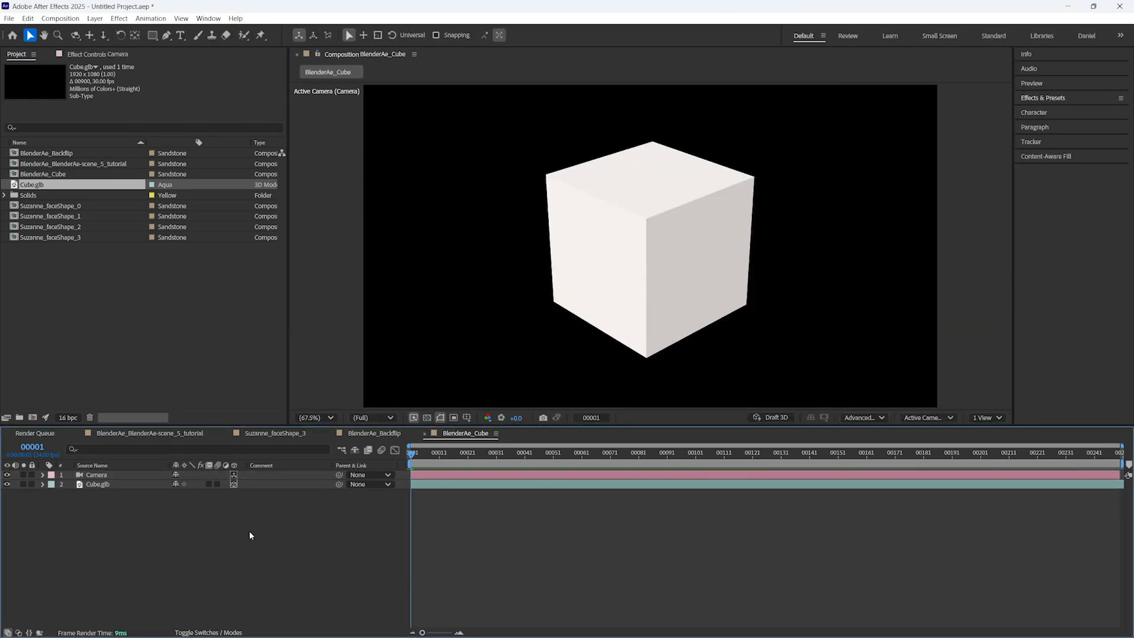
Reveal the Cube.glb layer's rotation properties and try rotating the model about its X axis
left_click(115, 484)
key("r")
mouse_move(184, 503)
left_mouse_down()
mouse_move(242, 503)
mouse_move(193, 522)
mouse_move(187, 513)
mouse_move(230, 513)
mouse_move(201, 493)
left_mouse_up()
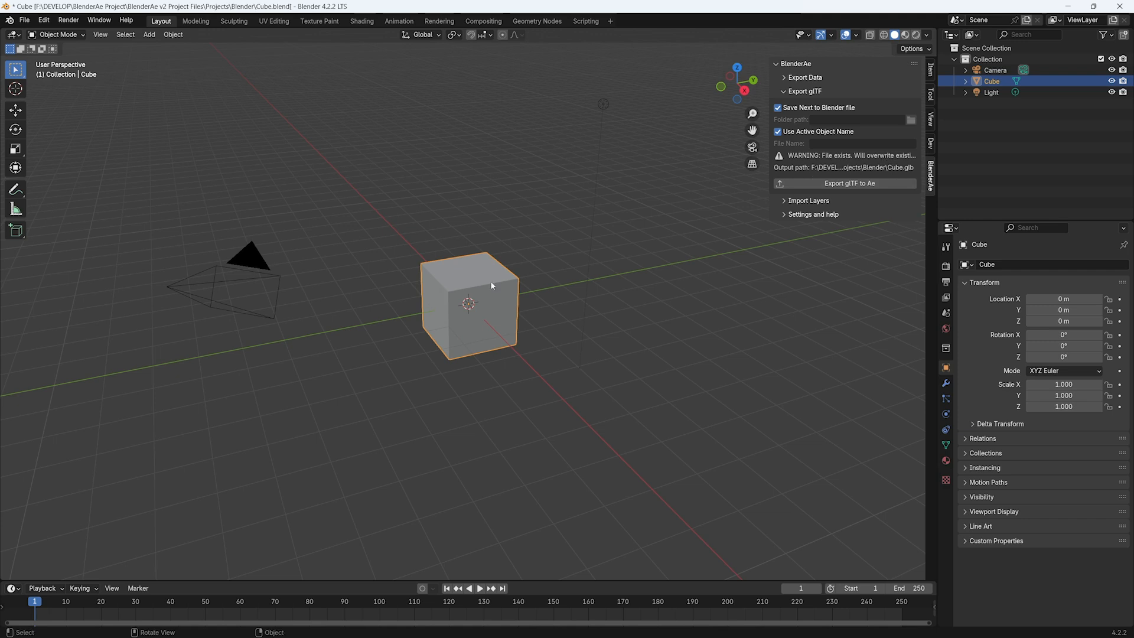
In Blender's Cube2 file, export the cube's vertices from Edit Mode with glTF scale on, and inspect their alignment with the model in After Effects
left_click_drag(768, 147, 668, 148)
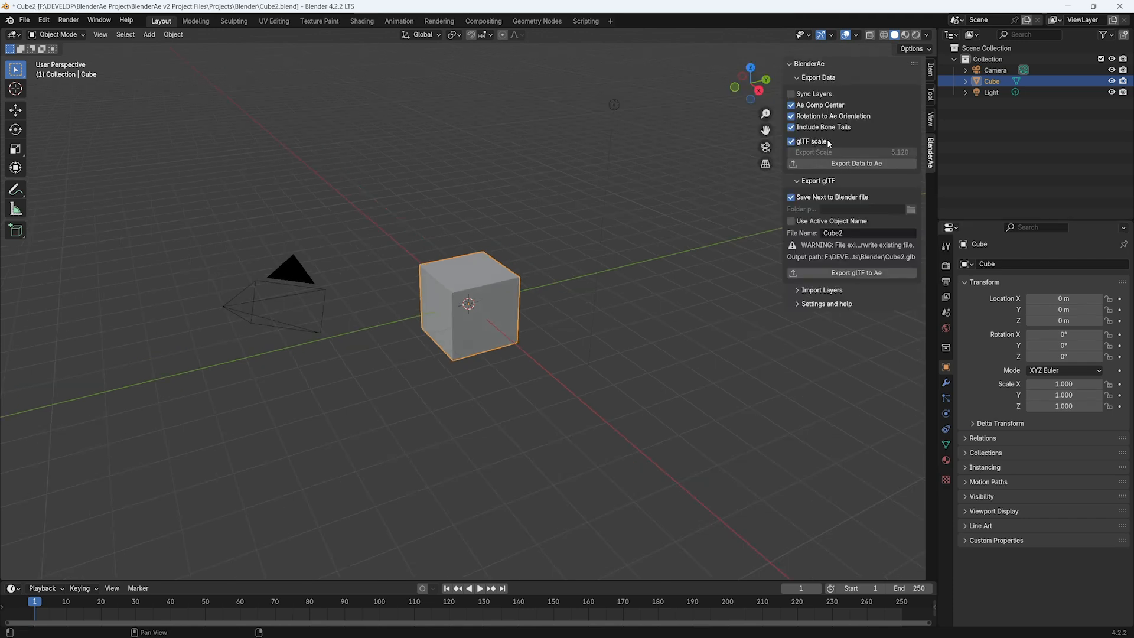
key("Tab")
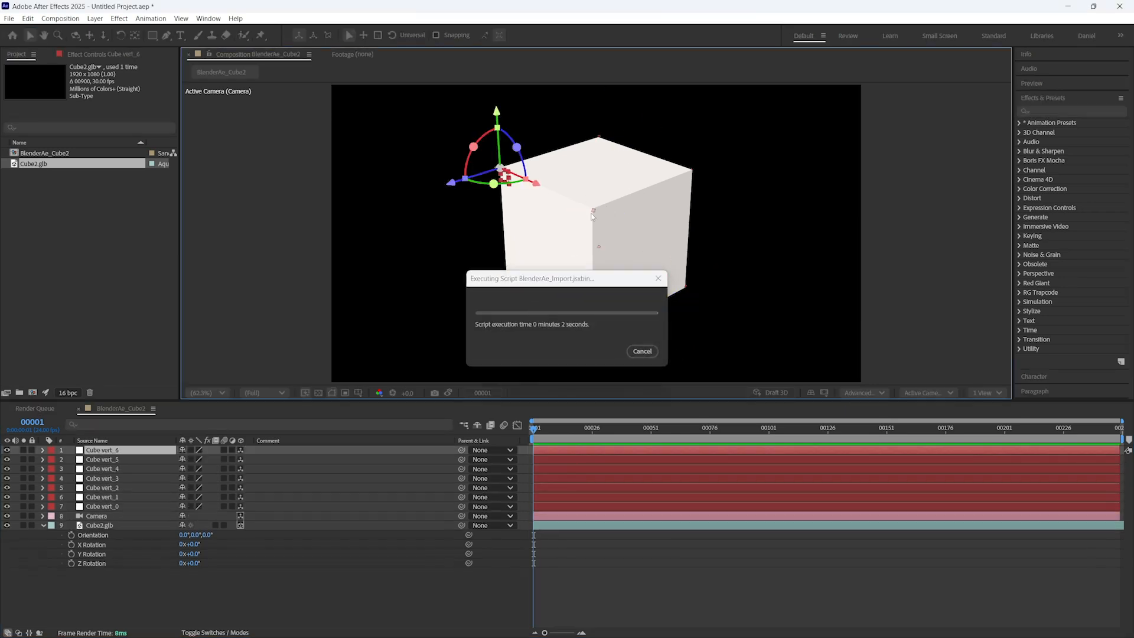
scroll(591, 220, "up", 4)
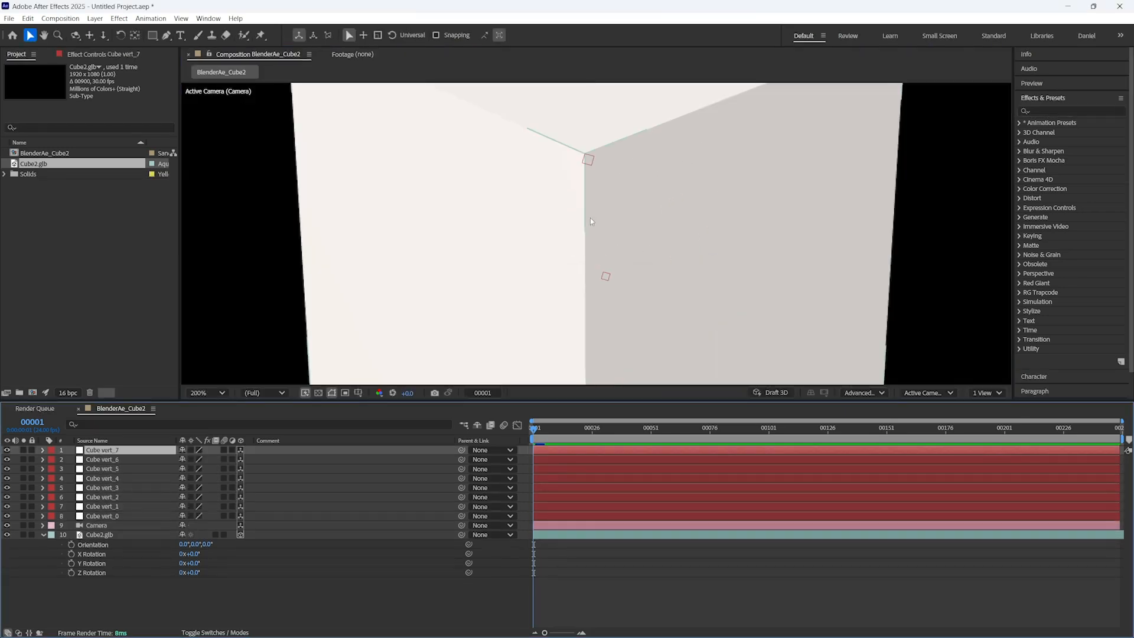
key("space")
left_click_drag(621, 284, 626, 317)
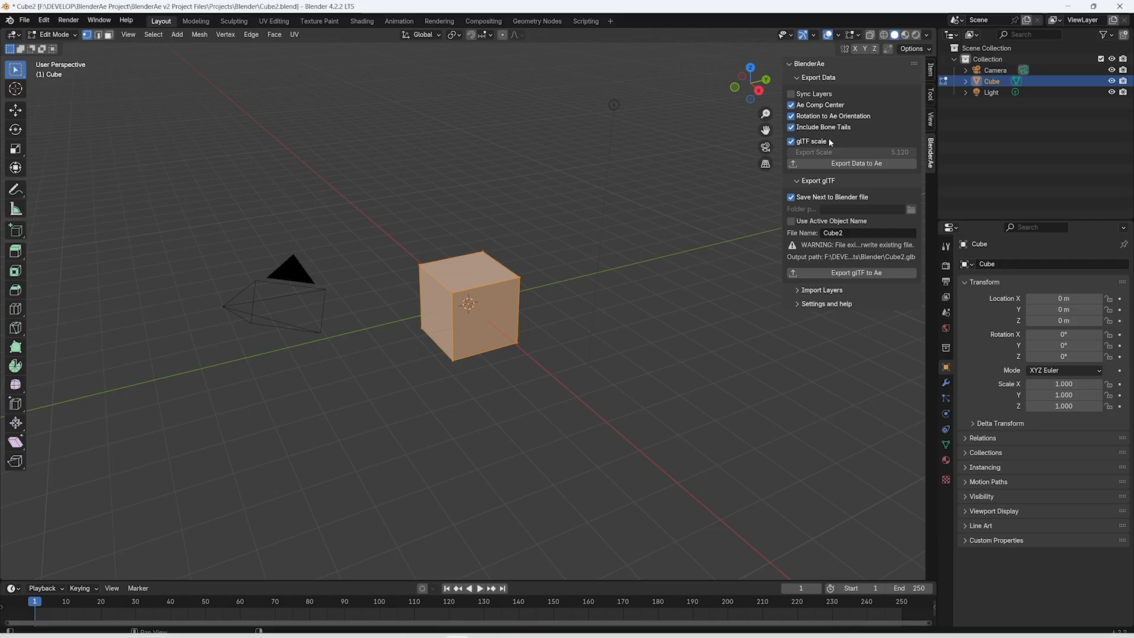
Turn off glTF scale, export the cube's vertices to After Effects at an Export Scale of 1.000, and return to Blender
left_click(830, 141)
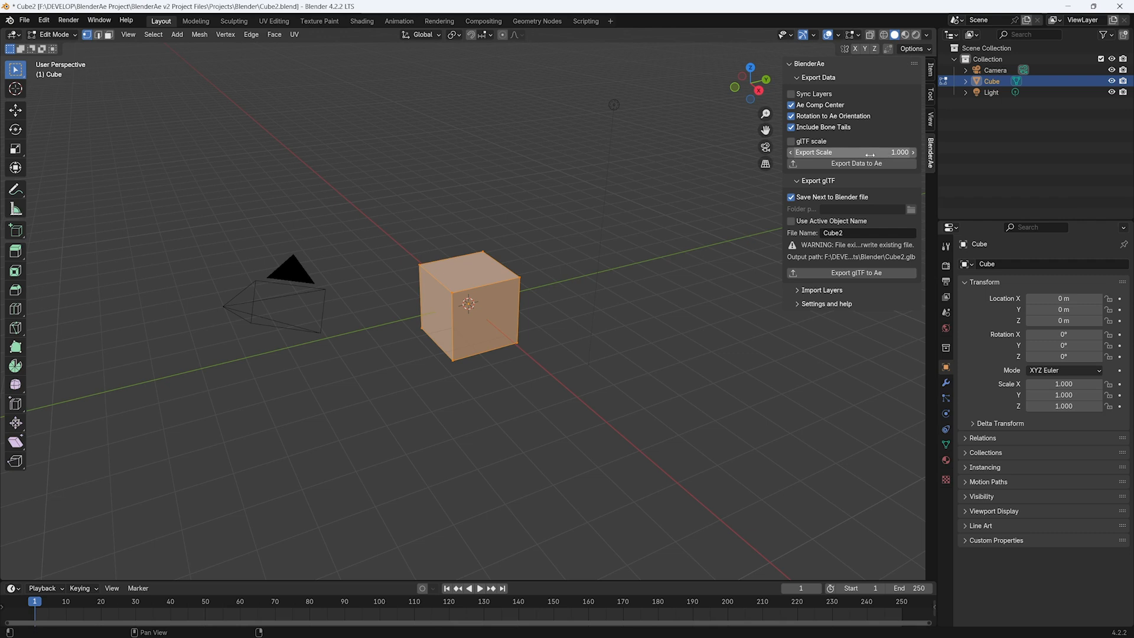
left_click(838, 166)
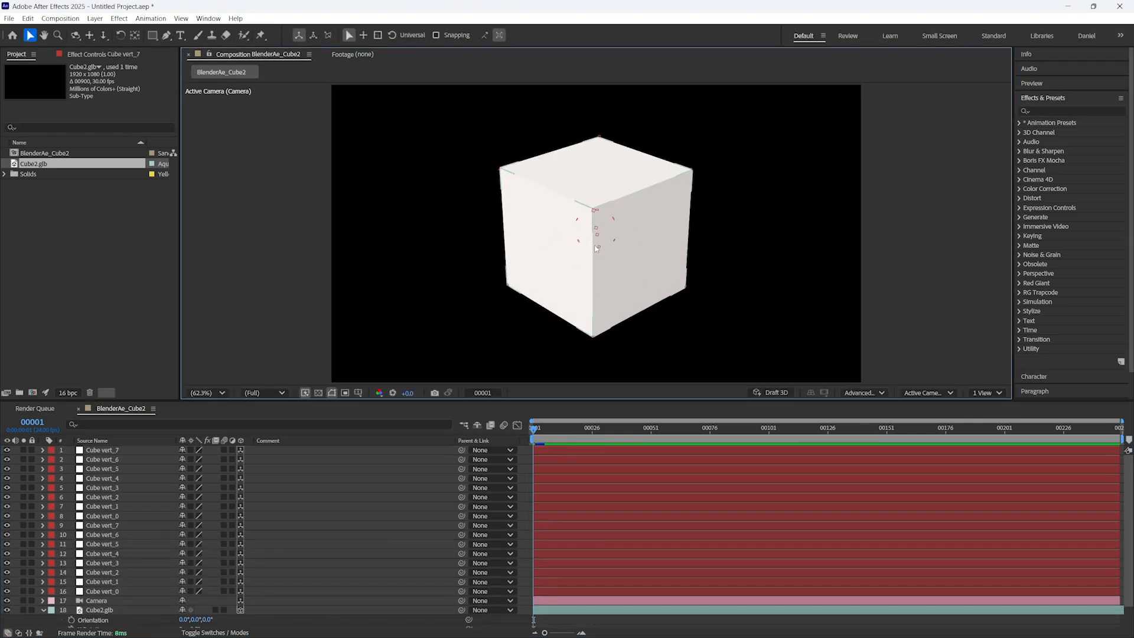
key("alt+Tab")
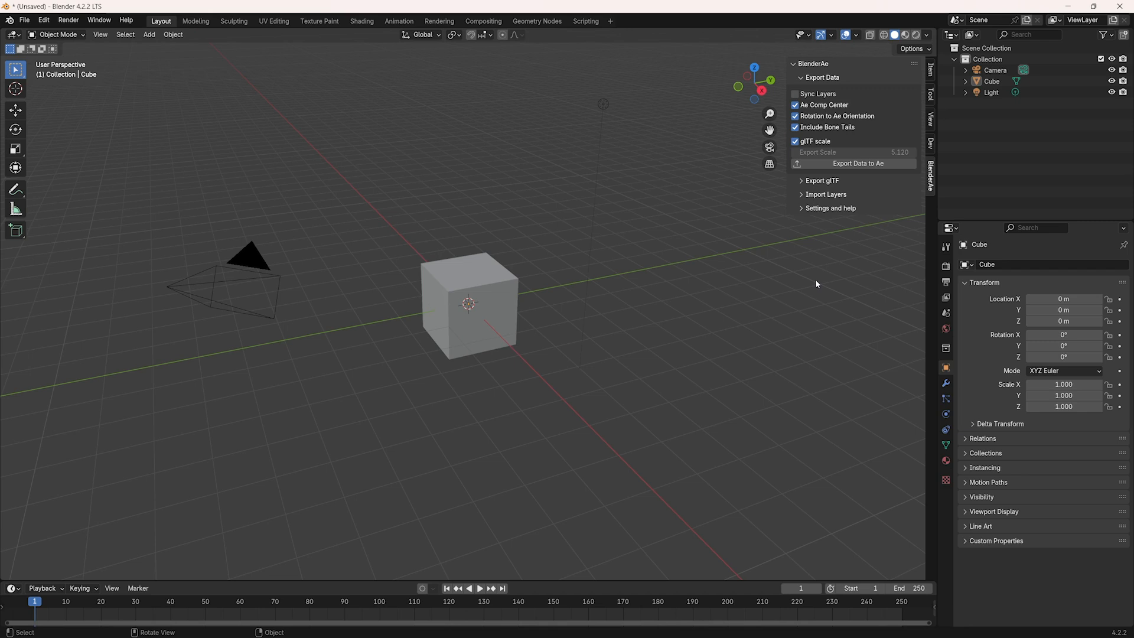
Show the Import Layers options, compare them with the Export Data options, and turn off Ae Comp Center for importing
left_click(822, 78)
left_click(819, 106)
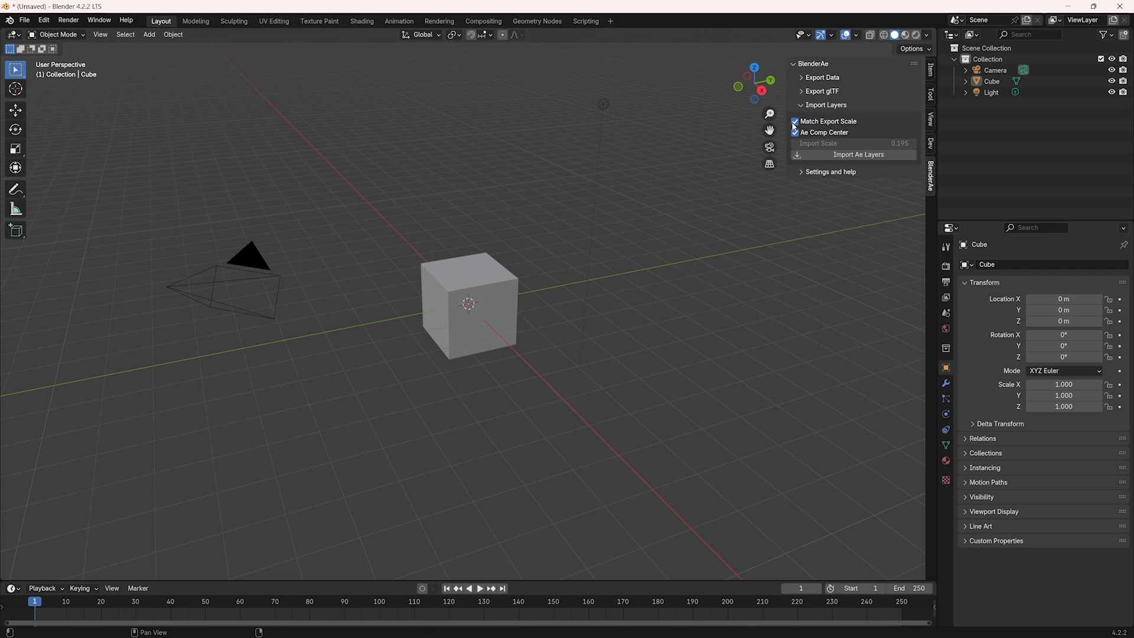
left_click(823, 79)
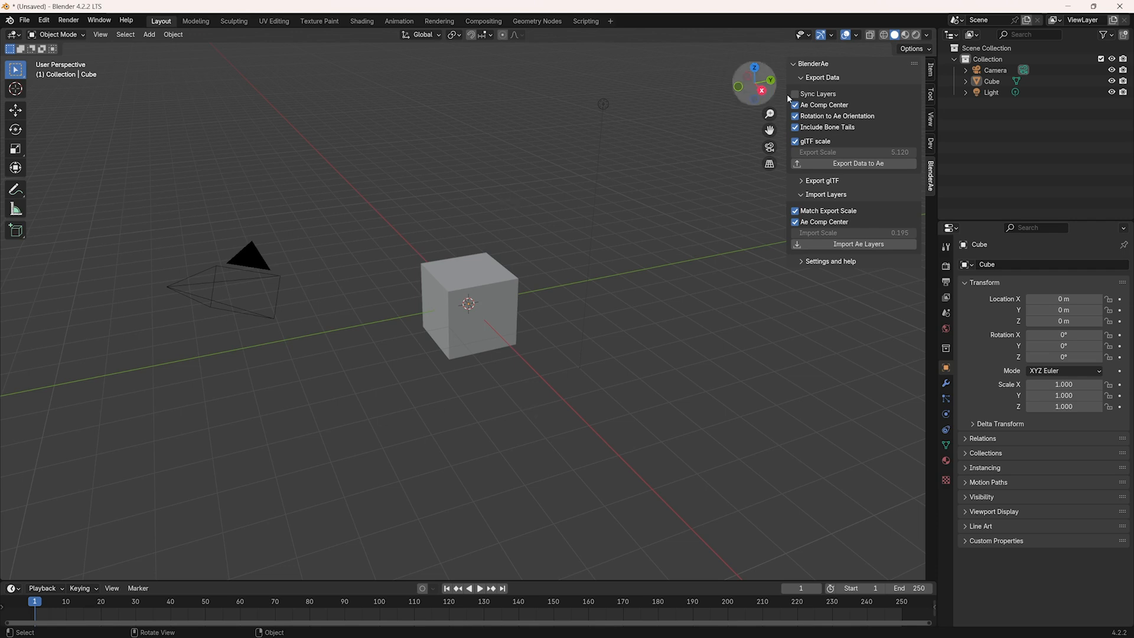
left_click(822, 80)
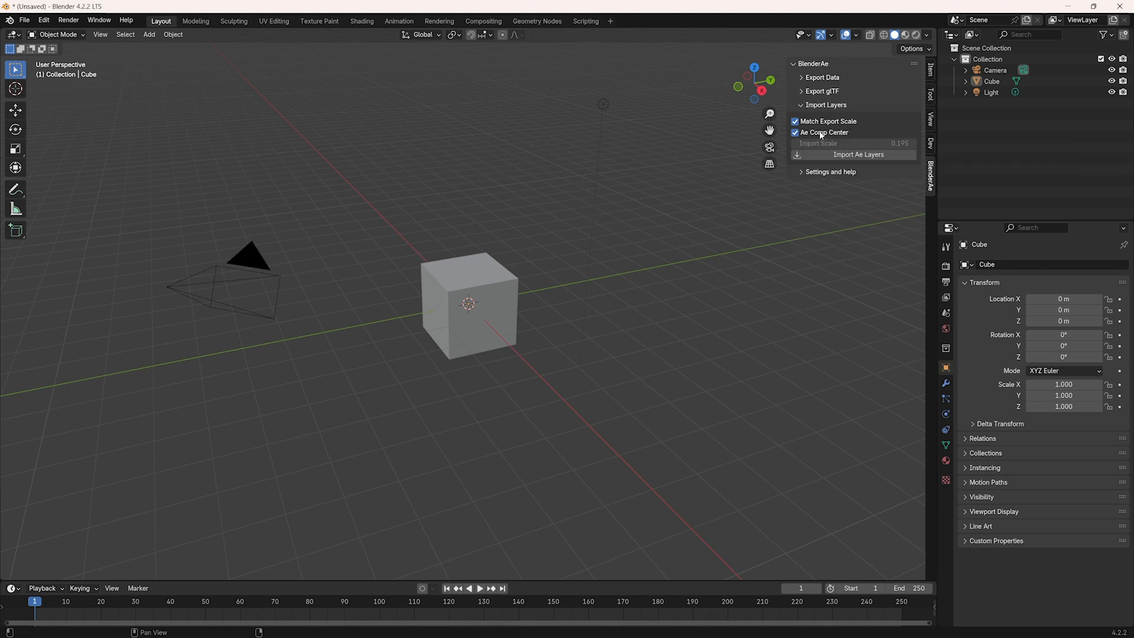
left_click(822, 78)
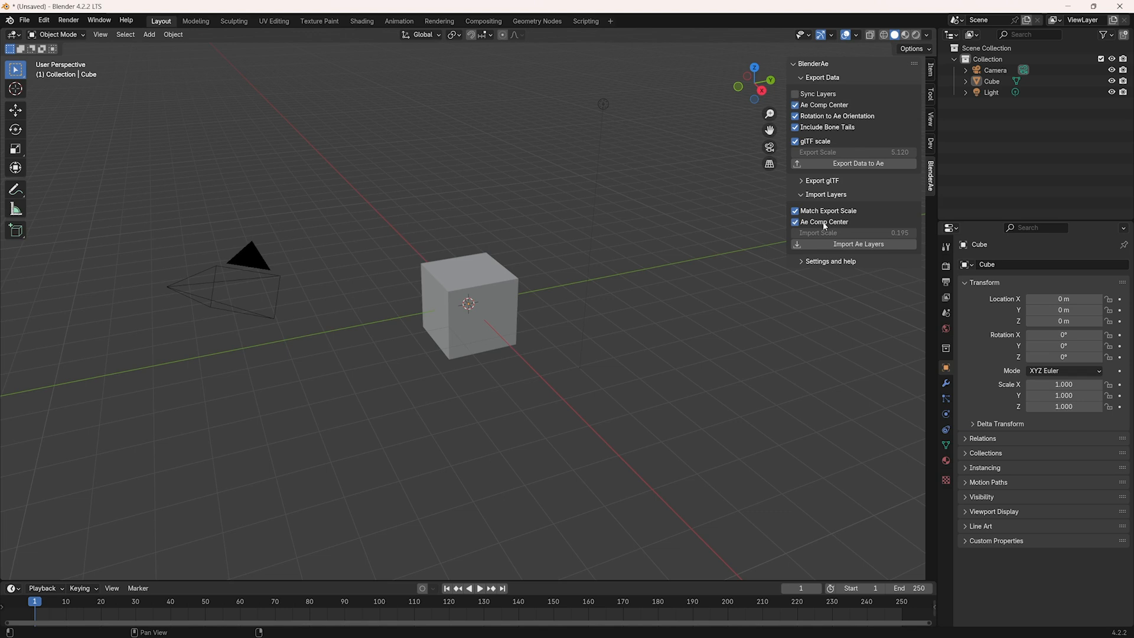
left_click(815, 78)
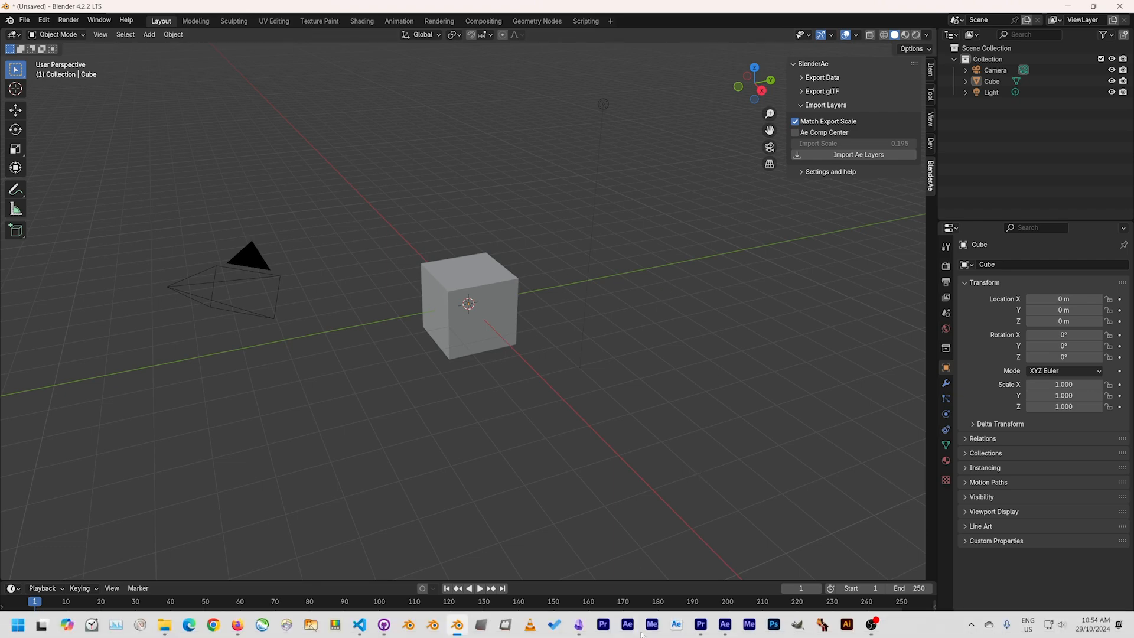
Switch to After Effects and preview the Motion Tracking composition's tracked drone footage
left_click(724, 624)
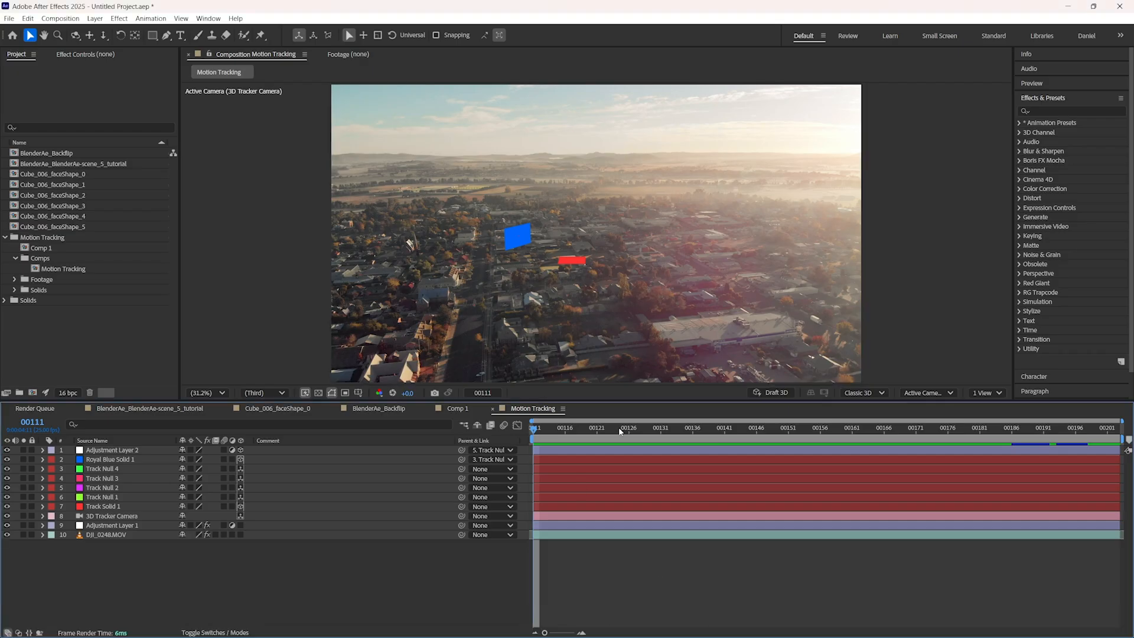
key("space")
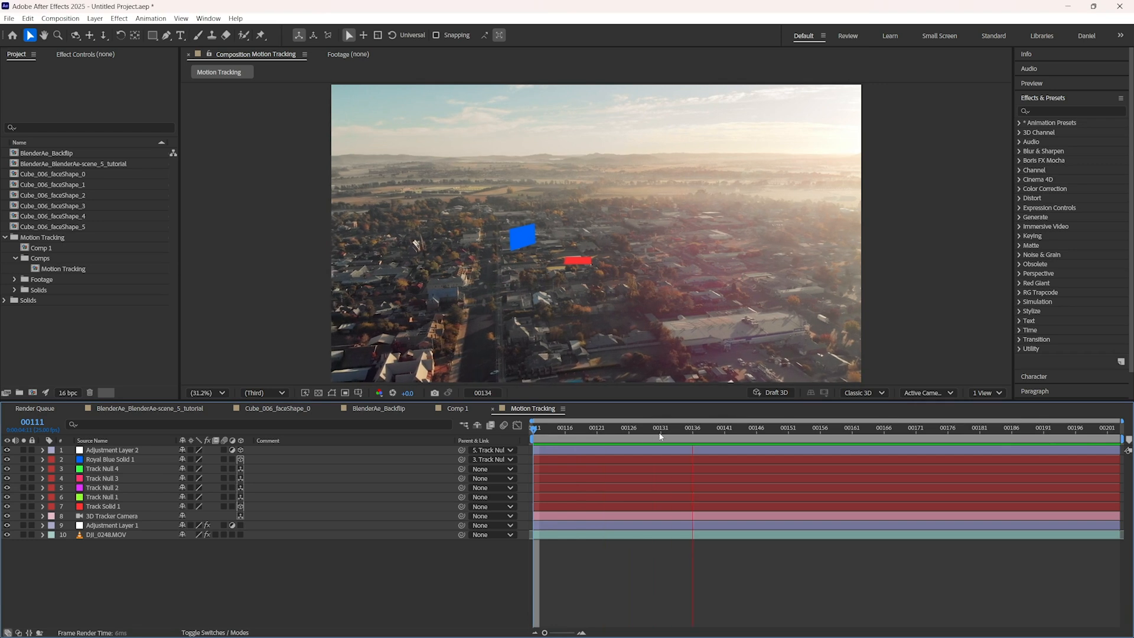
key("space")
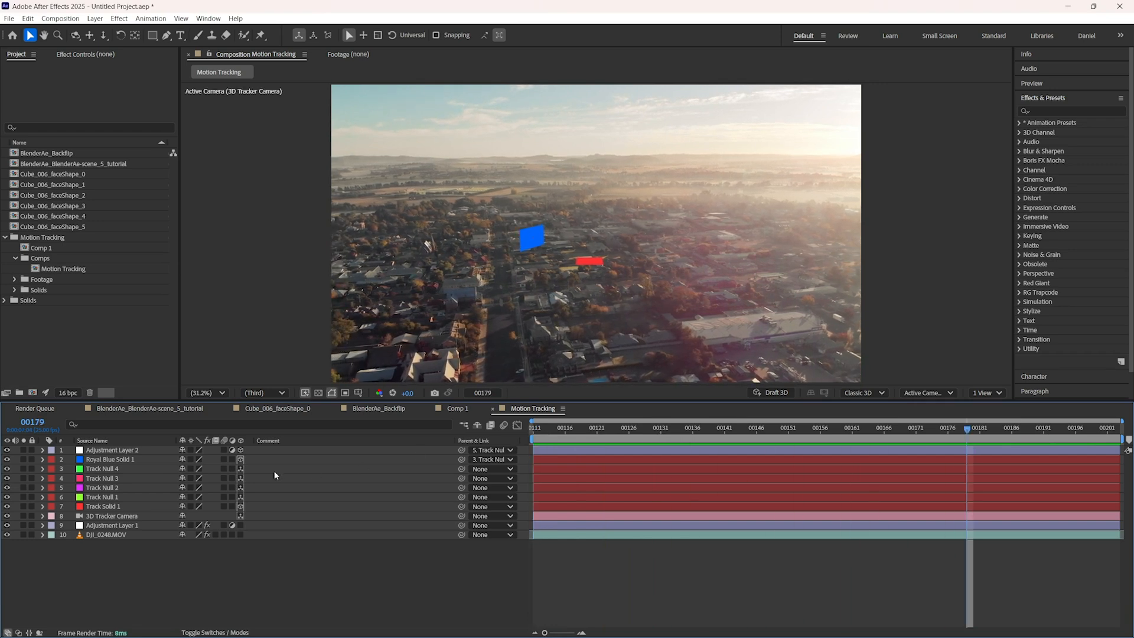
Select the layers from Royal Blue Solid 1 through 3D Tracker Camera and import them into Blender with Match Export Scale on
left_click(103, 468)
left_click(110, 487, "shift")
left_click(109, 506, "shift")
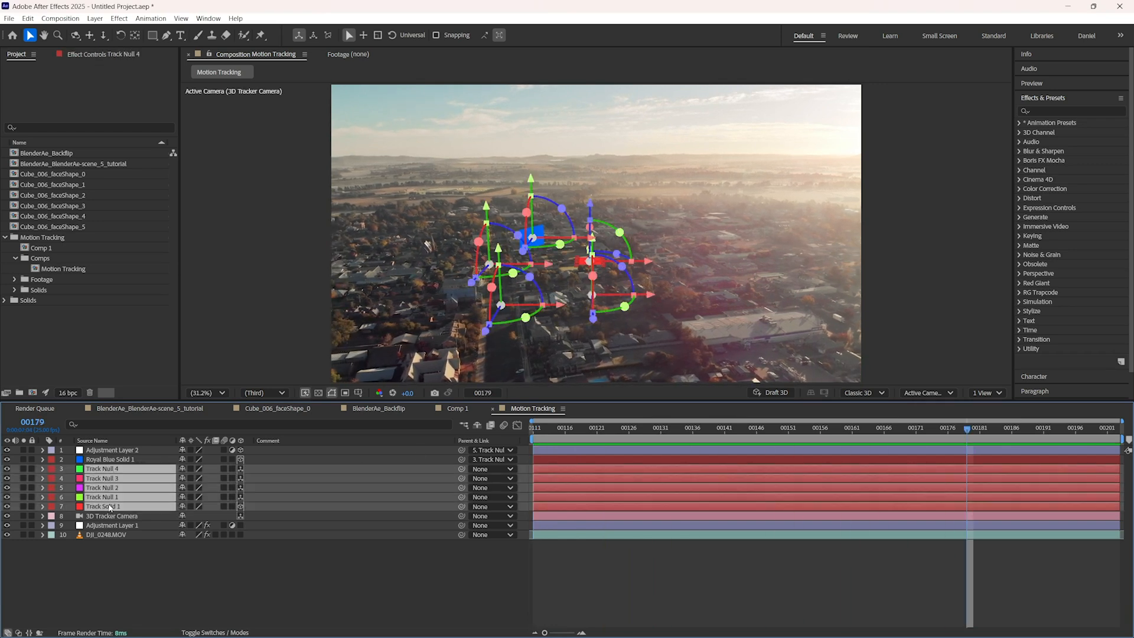
left_click(115, 460)
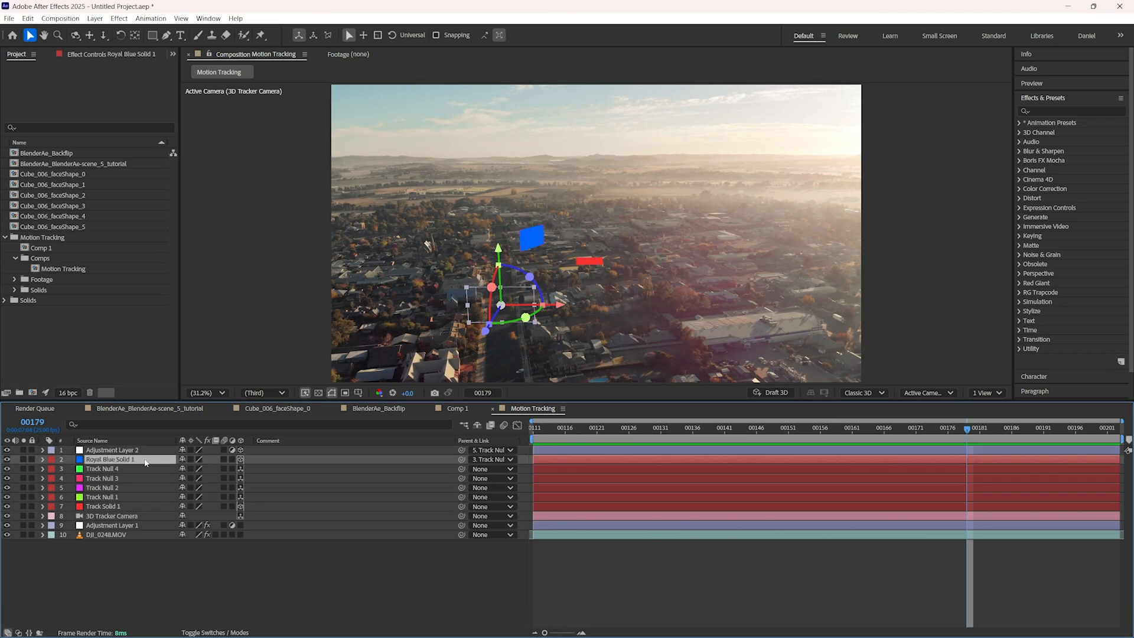
left_click(114, 517, "shift")
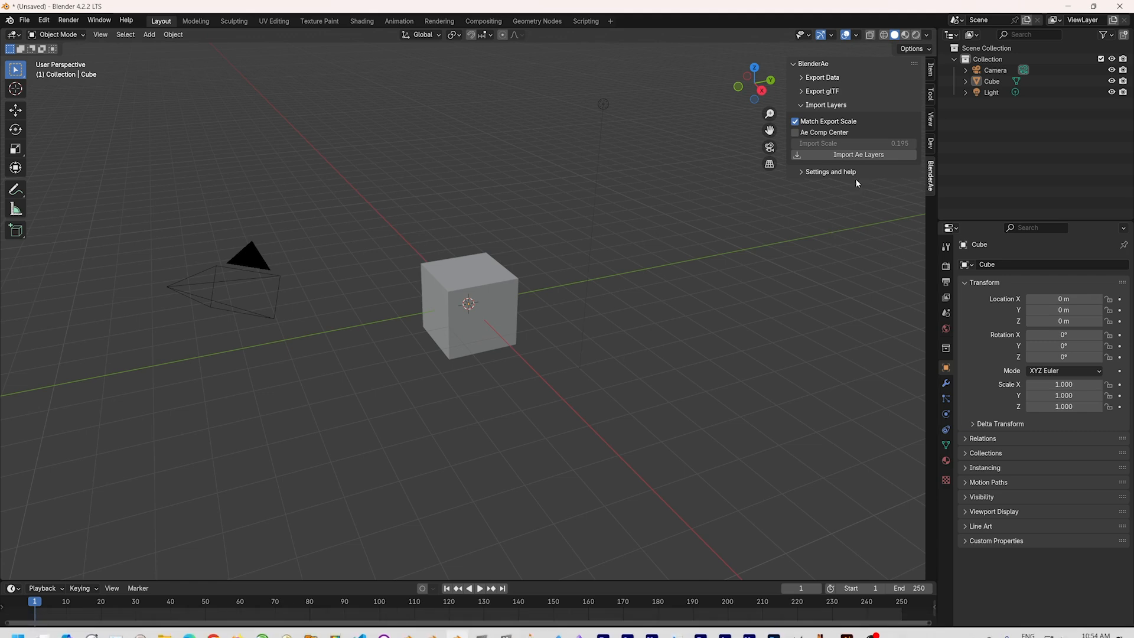
left_click(843, 157)
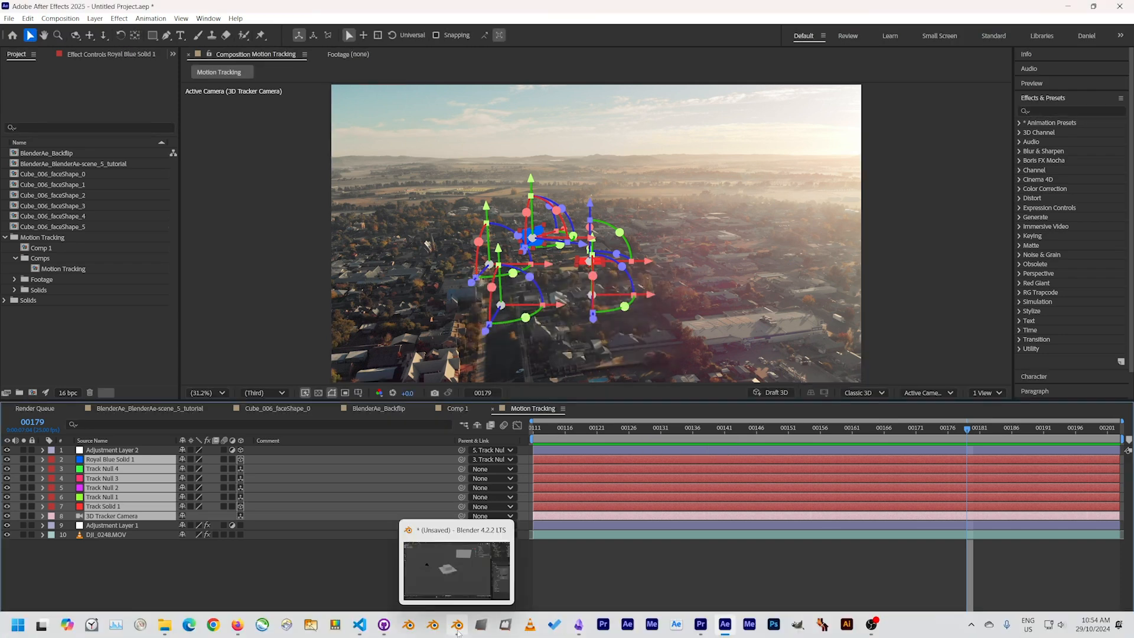
Switch to Blender and examine the imported camera, nulls and solids in ae_collection, including the child object under Track Null 4
left_click(457, 626)
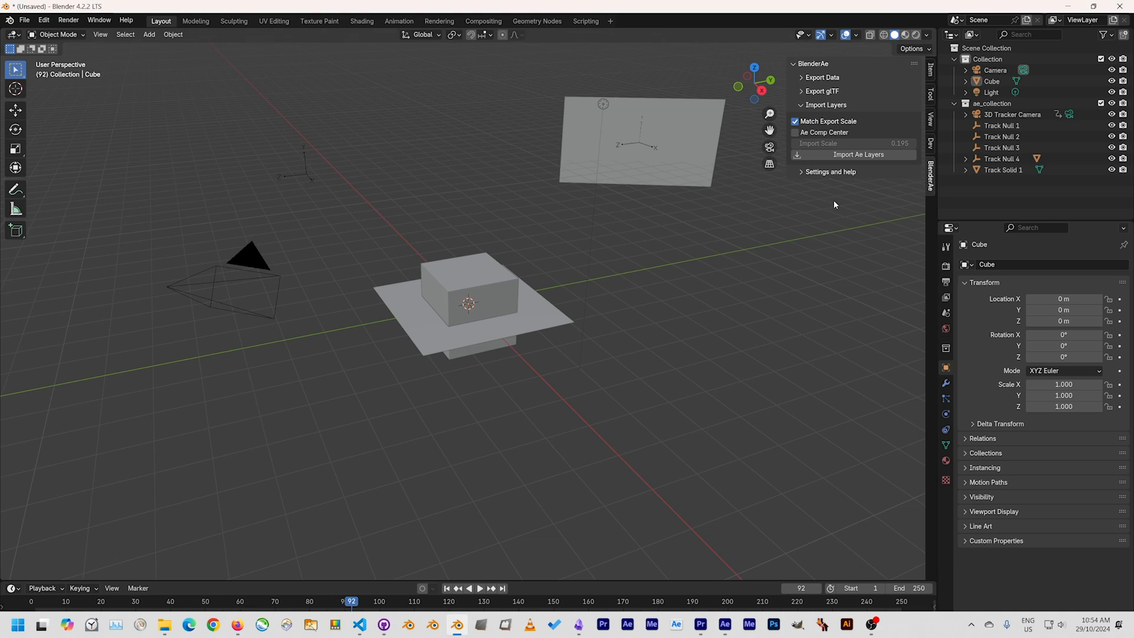
left_click(993, 104)
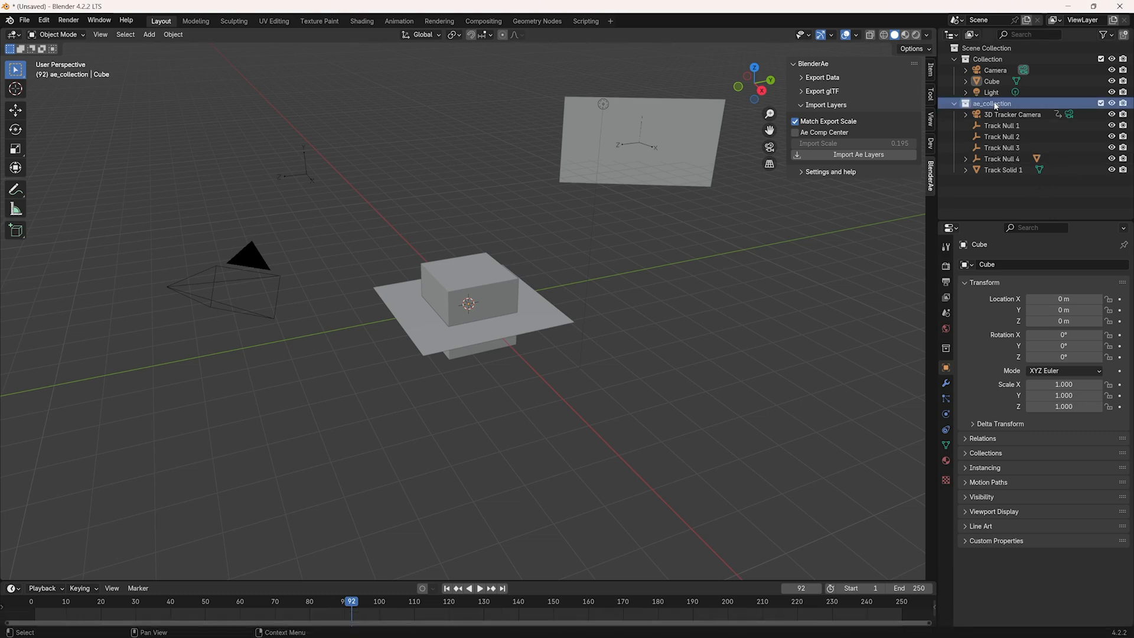
left_click(1005, 114)
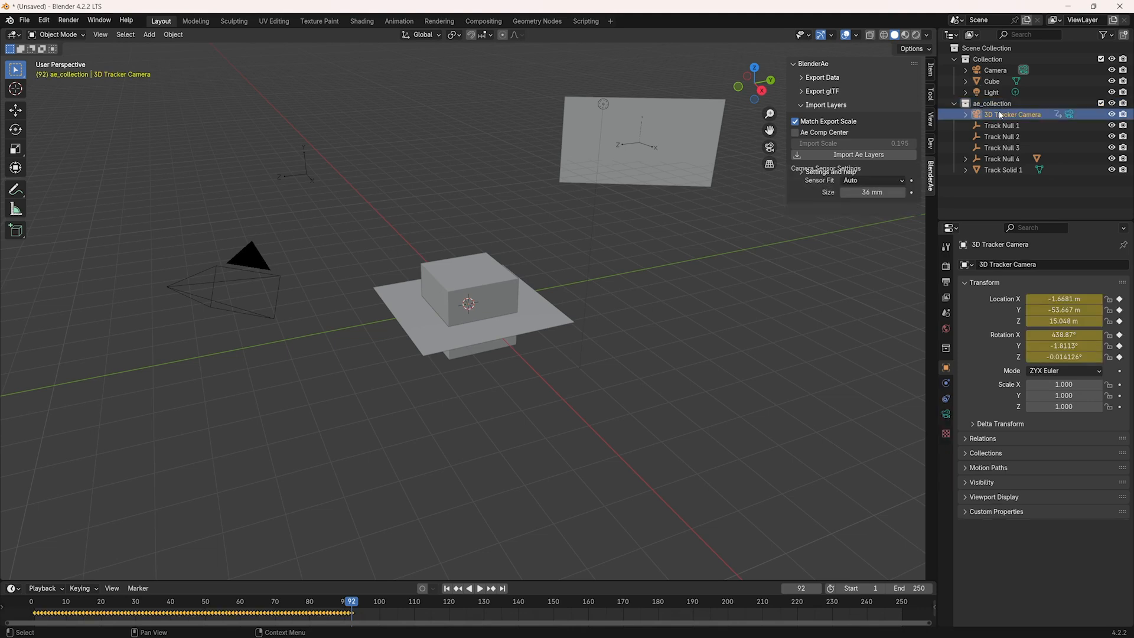
left_click(997, 126)
left_click(997, 147)
left_click(995, 156)
left_click(996, 170)
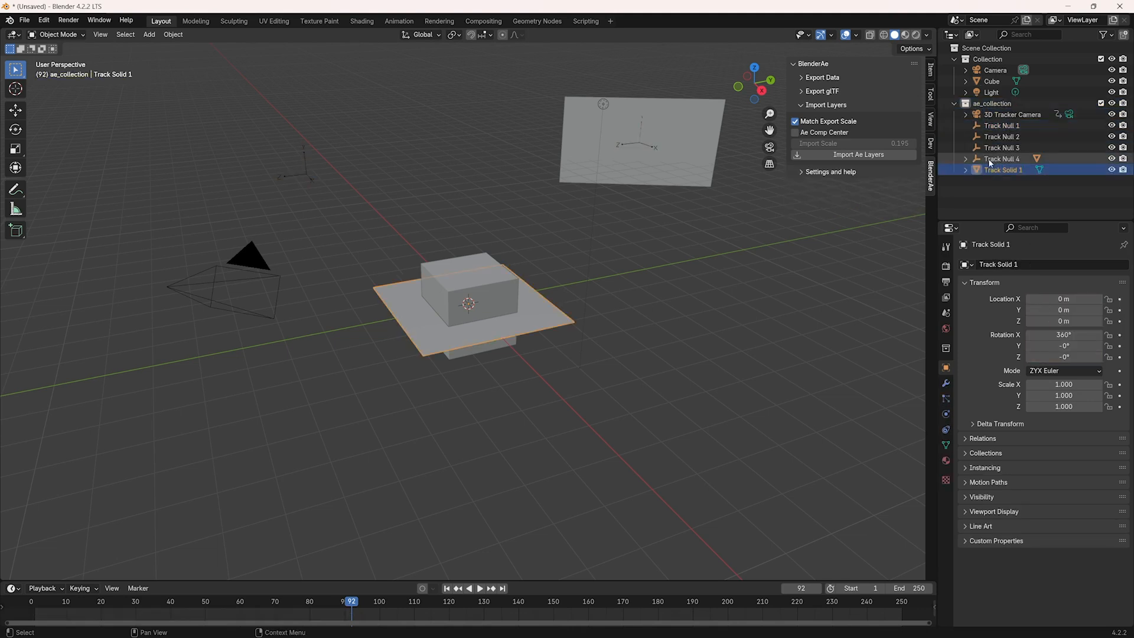
left_click(966, 160)
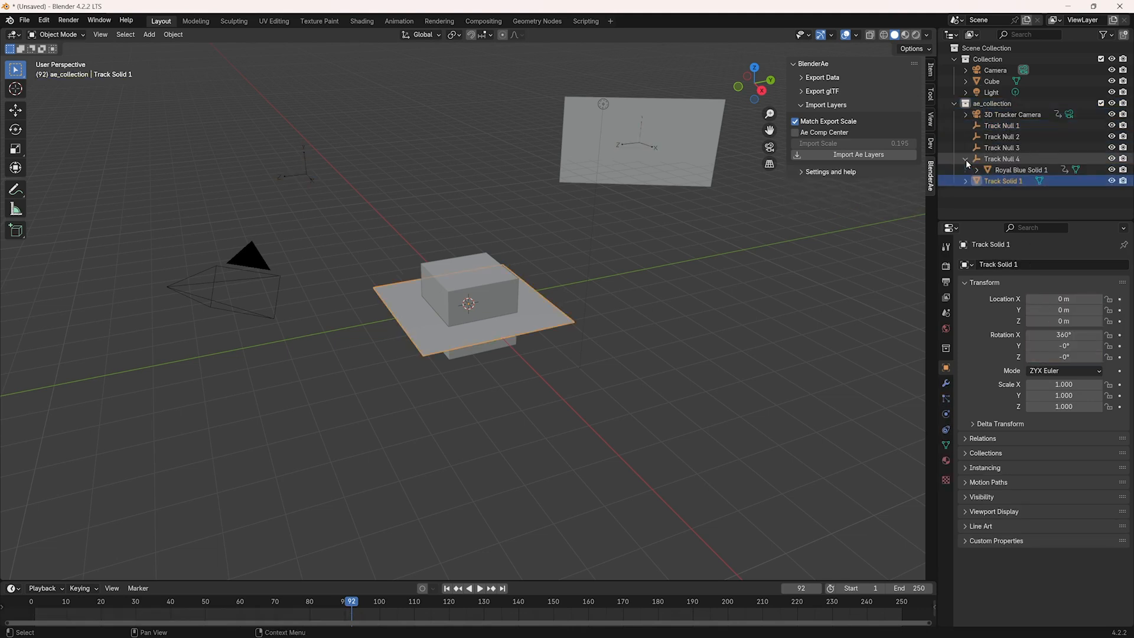
left_click(656, 157)
Exclude the original Collection from the view layer and set the imported 3D Tracker Camera as the active camera
left_click(993, 59)
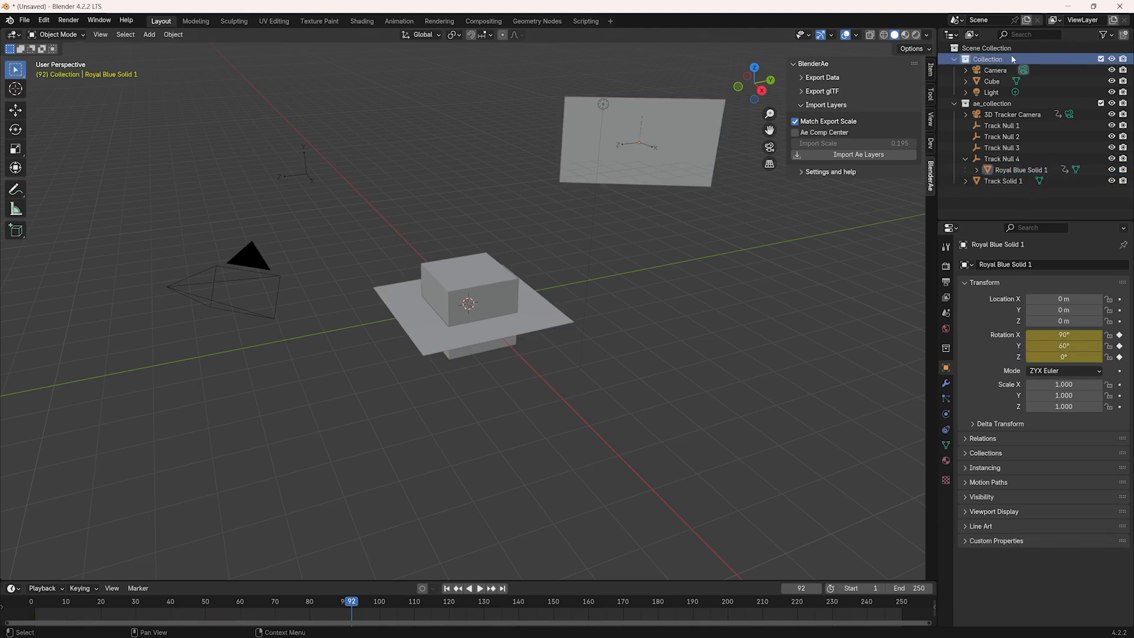
left_click(1101, 59)
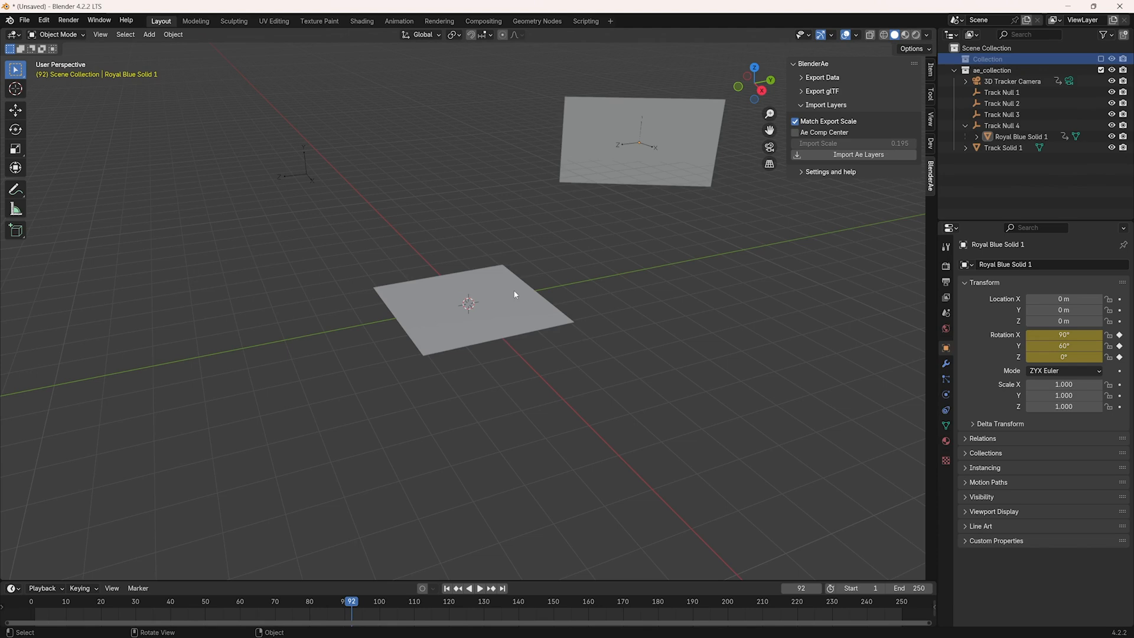
scroll(516, 294, "down", 7)
middle_click_drag(530, 299, 273, 295)
middle_click_drag(321, 289, 415, 335, "shift")
left_click(255, 256)
middle_click_drag(556, 278, 540, 276, "shift")
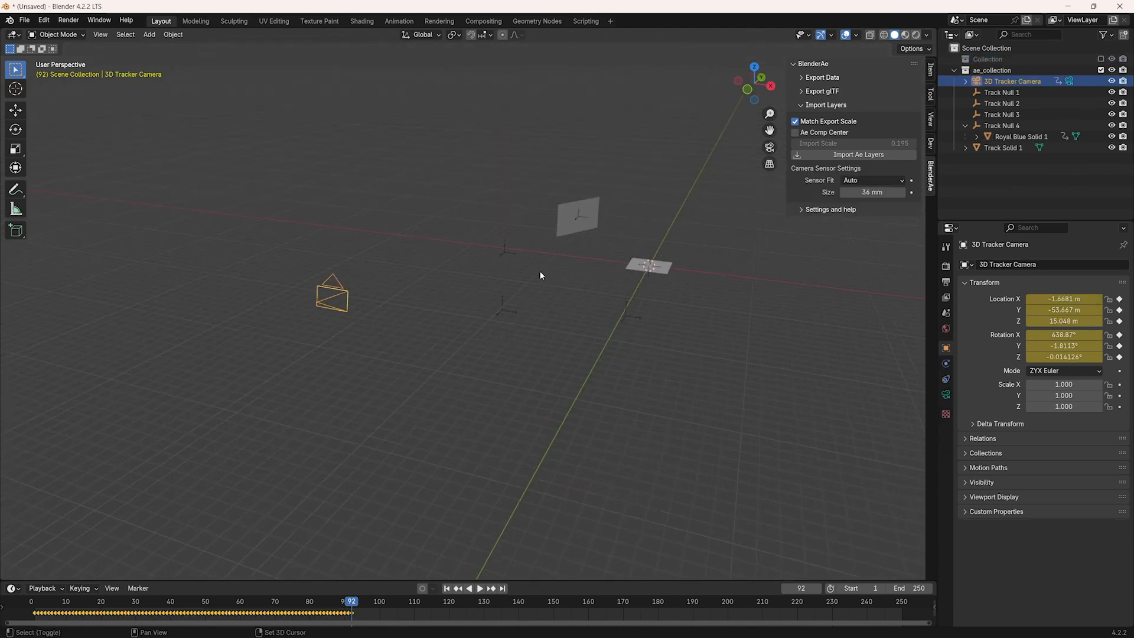
middle_click_drag(630, 273, 625, 271)
right_click(331, 286)
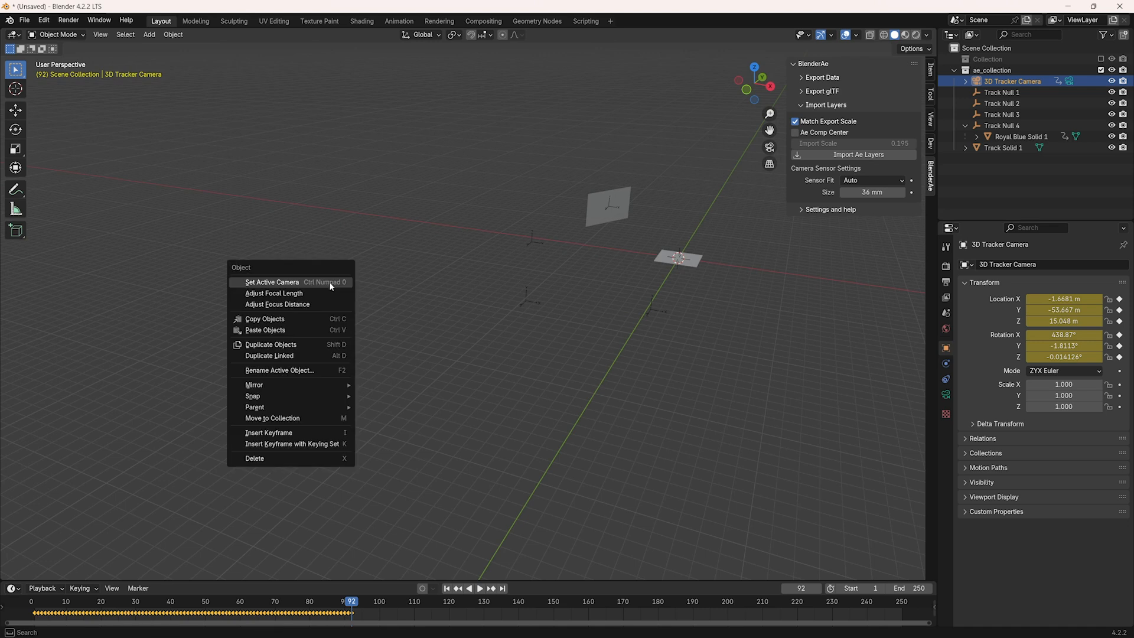
left_click(330, 285)
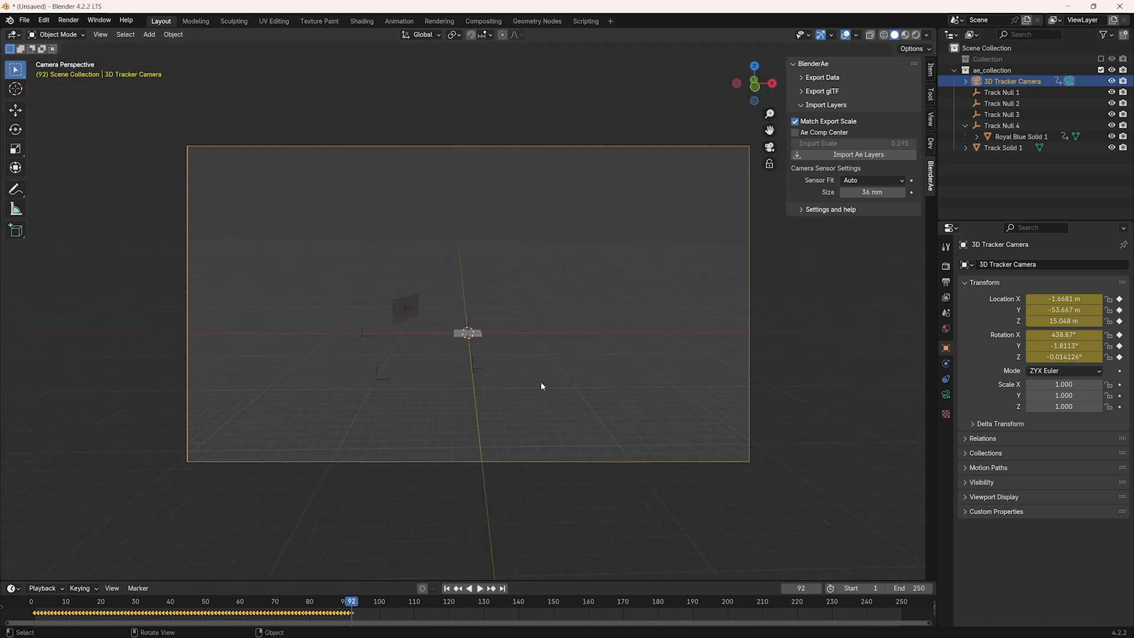
Scrub the tracked camera animation back to frame 81 and examine the parenting between Royal Blue Solid 1 and Track Null 4
left_click_drag(346, 603, 313, 613)
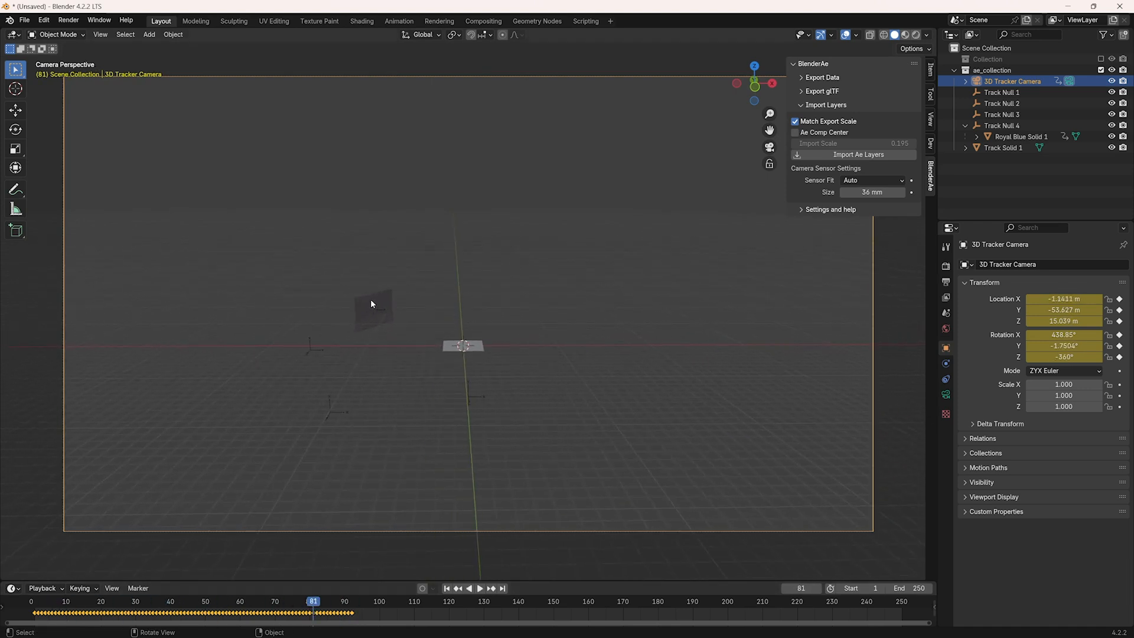
left_click(370, 302)
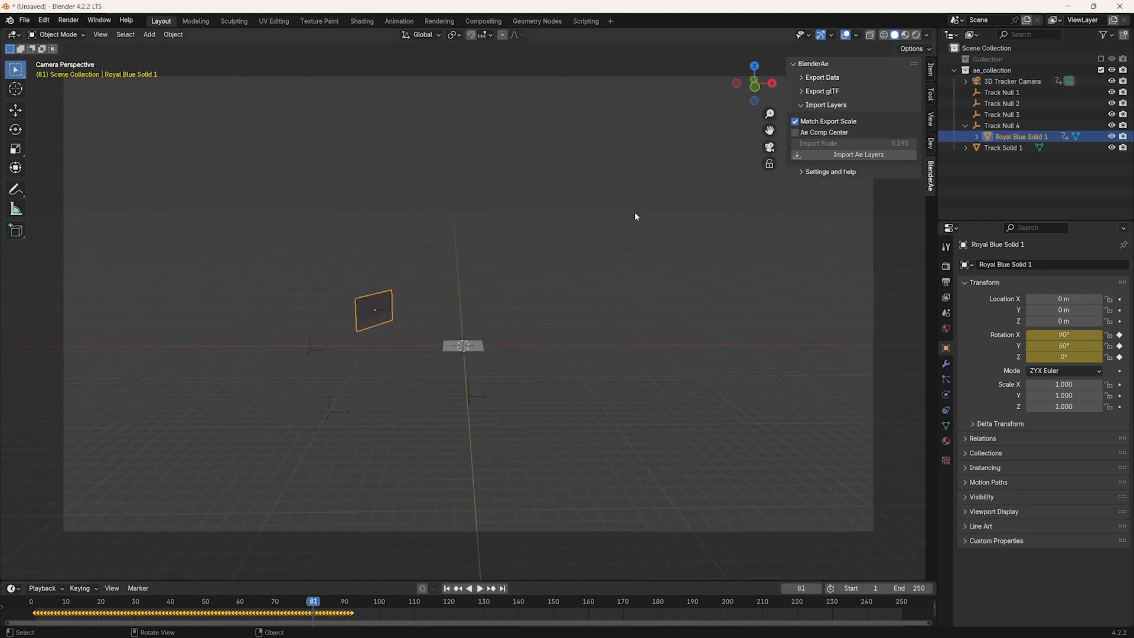
left_click(996, 128)
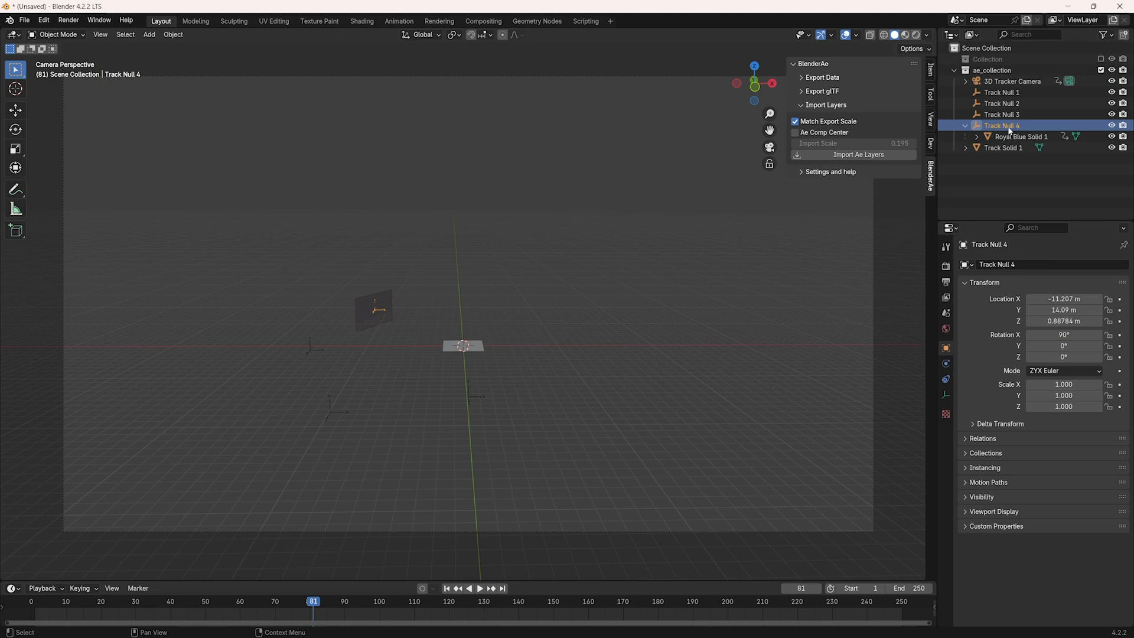
left_click(986, 135)
left_click(995, 127)
left_click(998, 136)
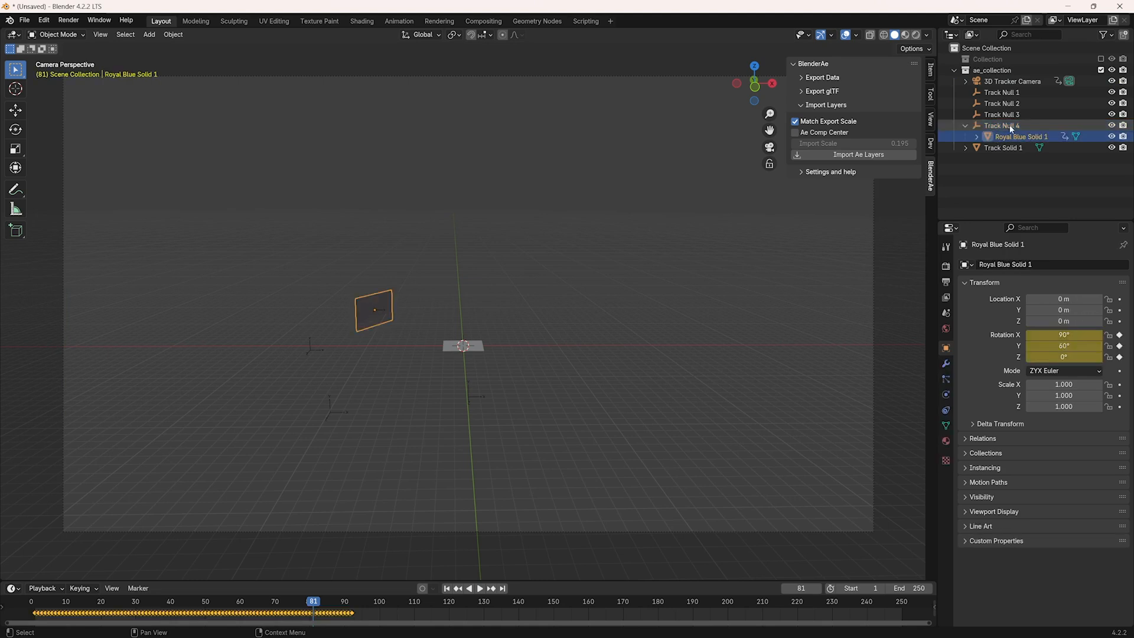
left_click(1002, 125)
left_click(965, 125)
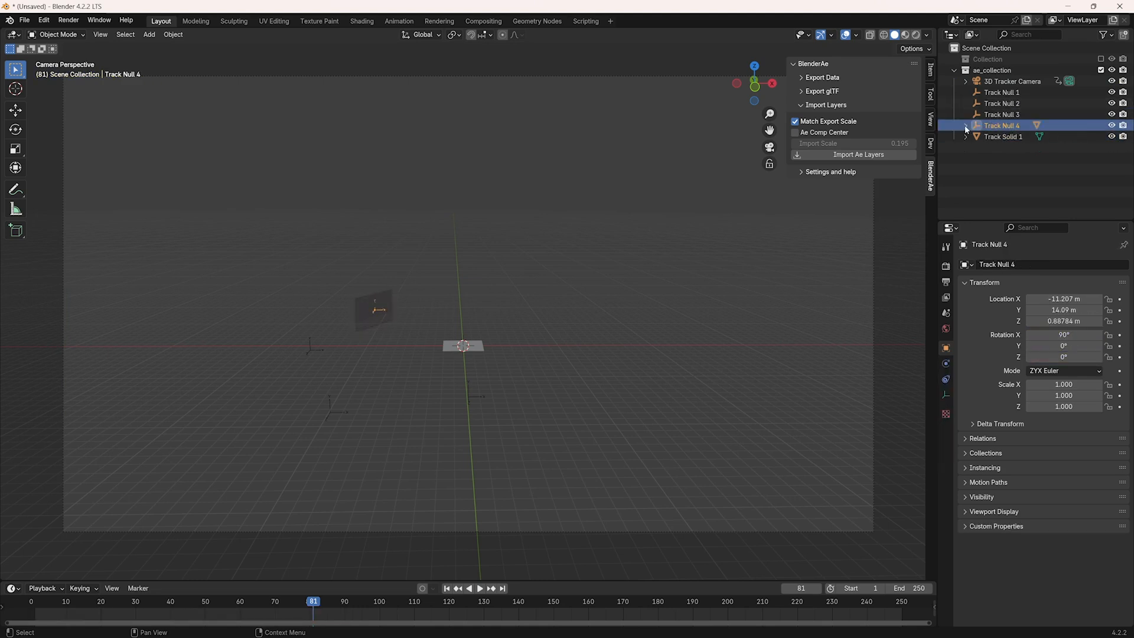